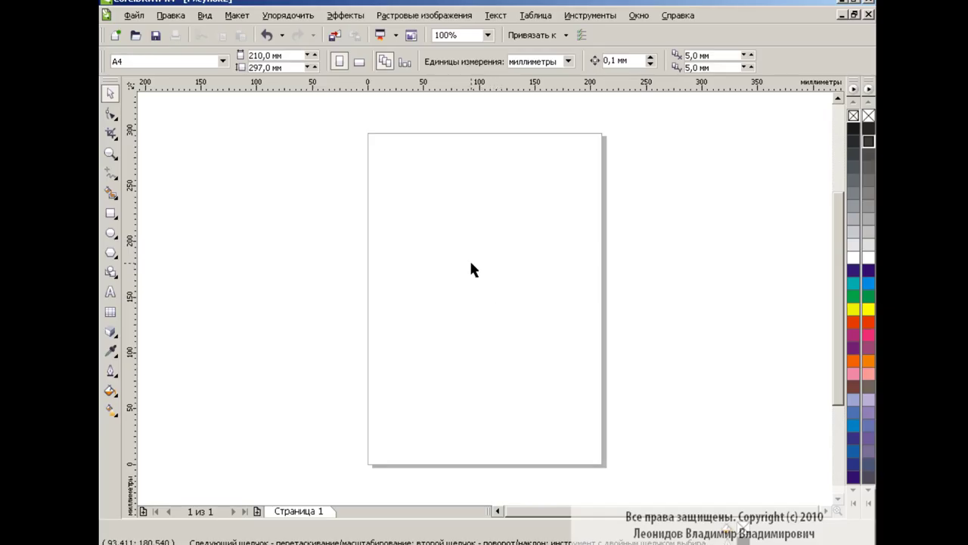
Draw a large circle on the page with the Ellipse tool
click(111, 233)
drag(364, 205, 642, 480)
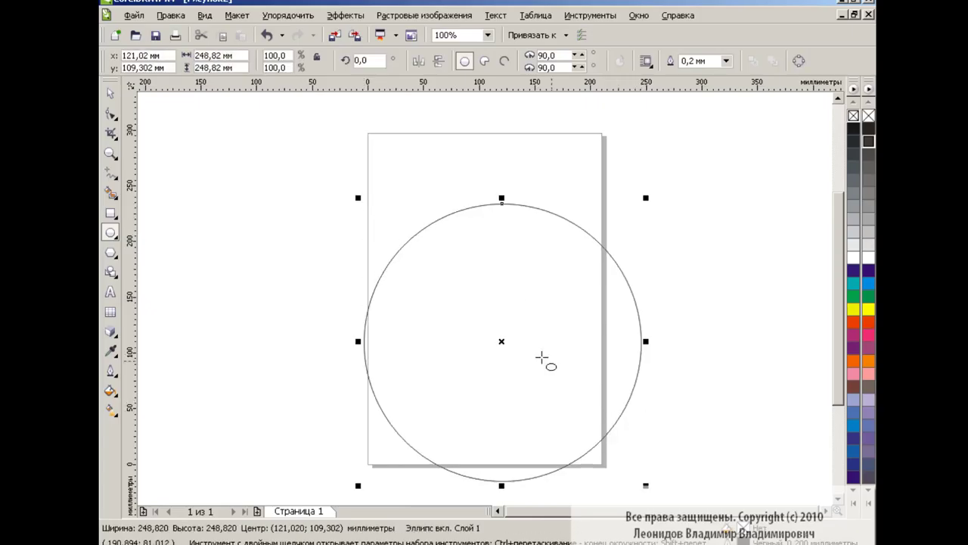
drag(501, 341, 478, 313)
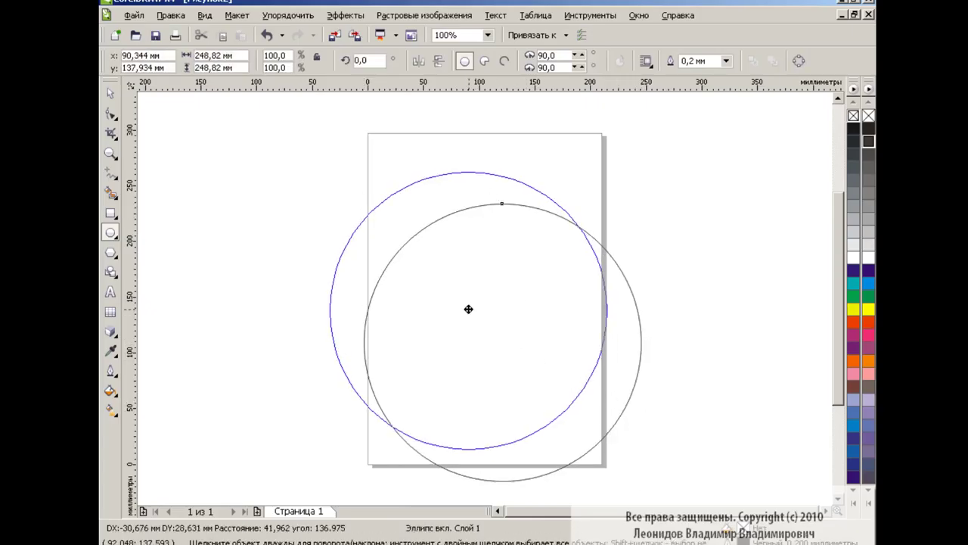
Fill the circle with the custom grey round preset fountain fill
click(110, 411)
click(184, 414)
click(434, 265)
click(467, 374)
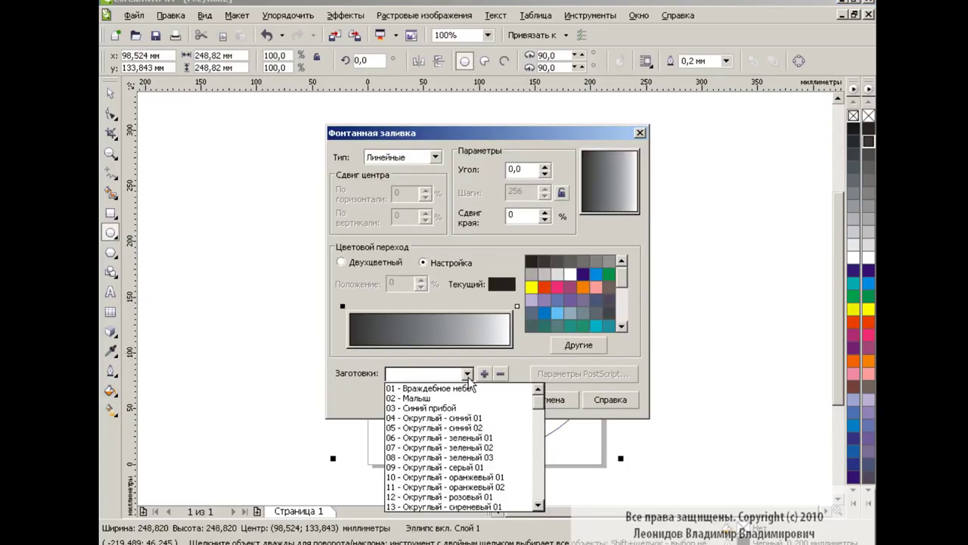
click(441, 468)
click(500, 399)
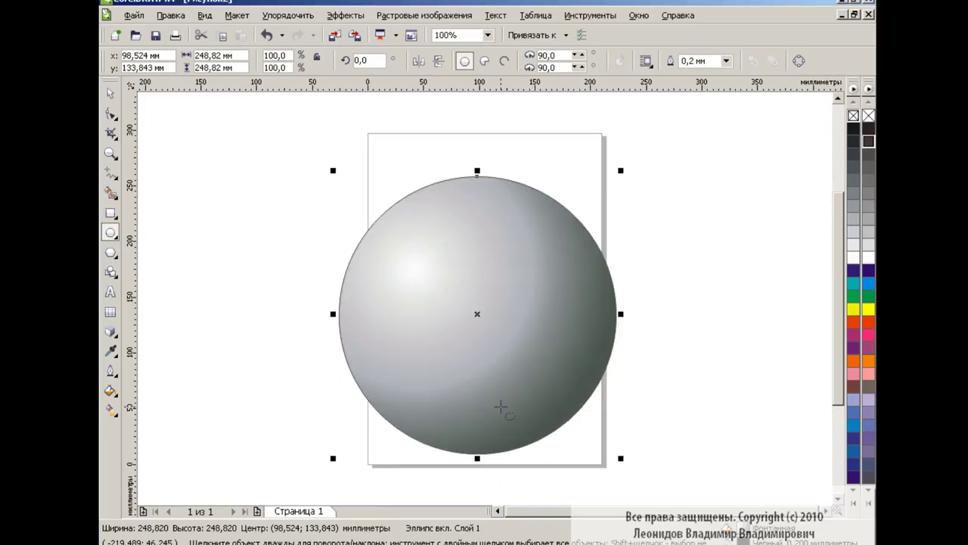
Shift the gradient highlight to the upper left and darken toward the lower right
click(110, 409)
drag(443, 266, 456, 264)
mouse_move(552, 266)
mouse_down()
mouse_move(547, 361)
mouse_move(500, 358)
mouse_up()
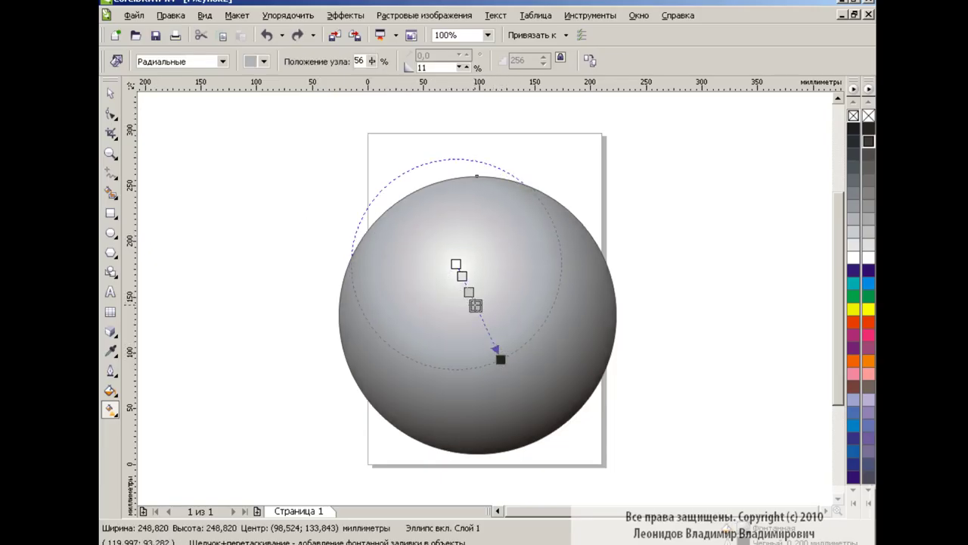
key(space)
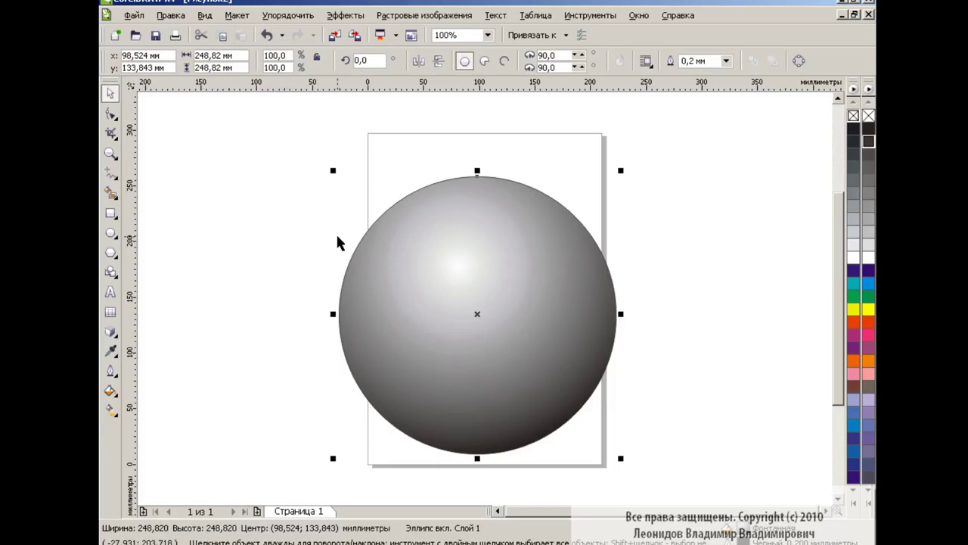
Draw a flat ellipse right of the sphere and make it 100 mm wide
click(679, 241)
click(110, 233)
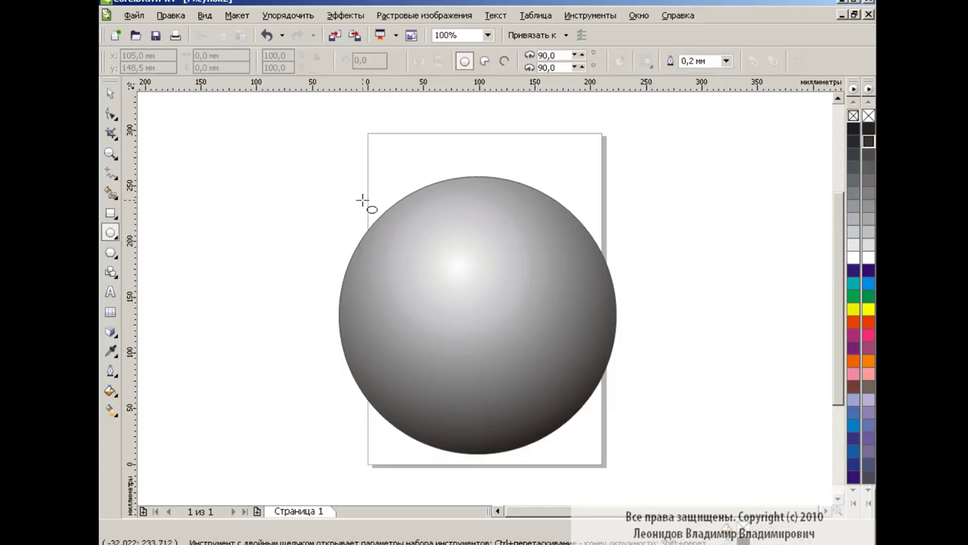
drag(625, 171, 716, 189)
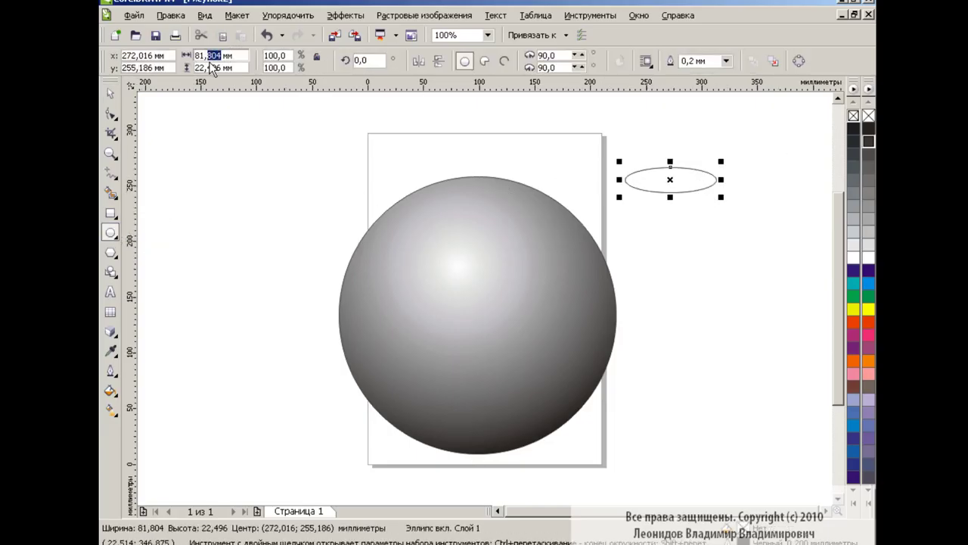
text(00)
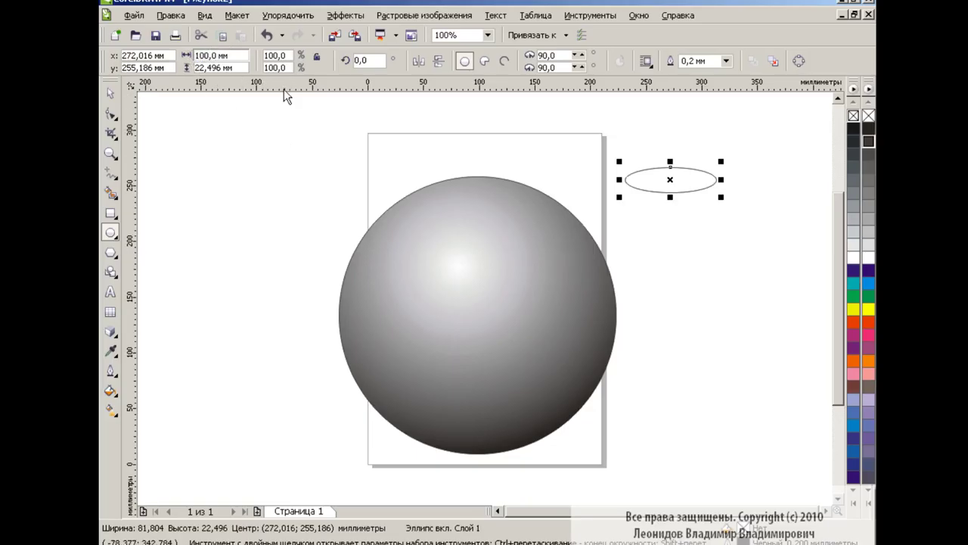
key(Return)
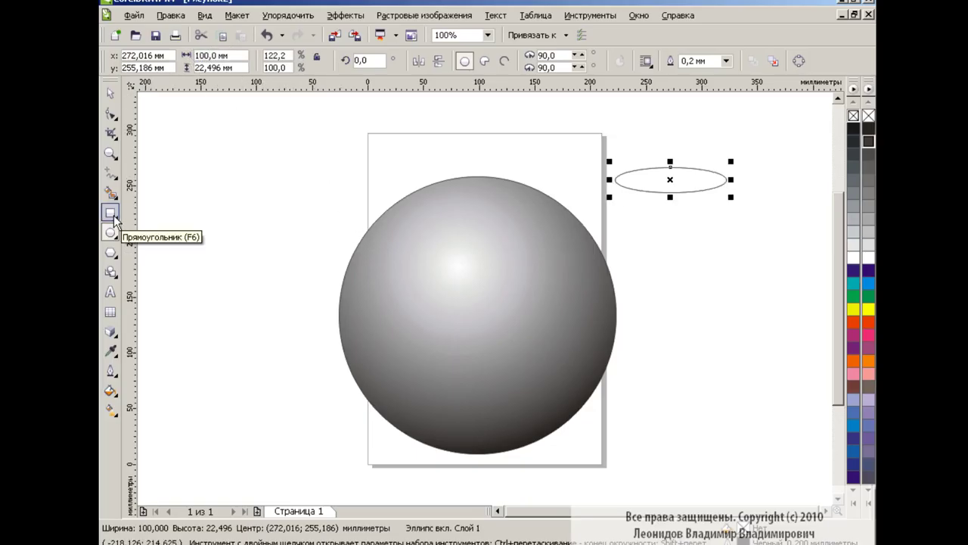
Draw a 100 mm-wide rectangle below the flat ellipse
click(110, 213)
mouse_move(622, 201)
mouse_down()
mouse_move(698, 244)
mouse_move(733, 252)
mouse_up()
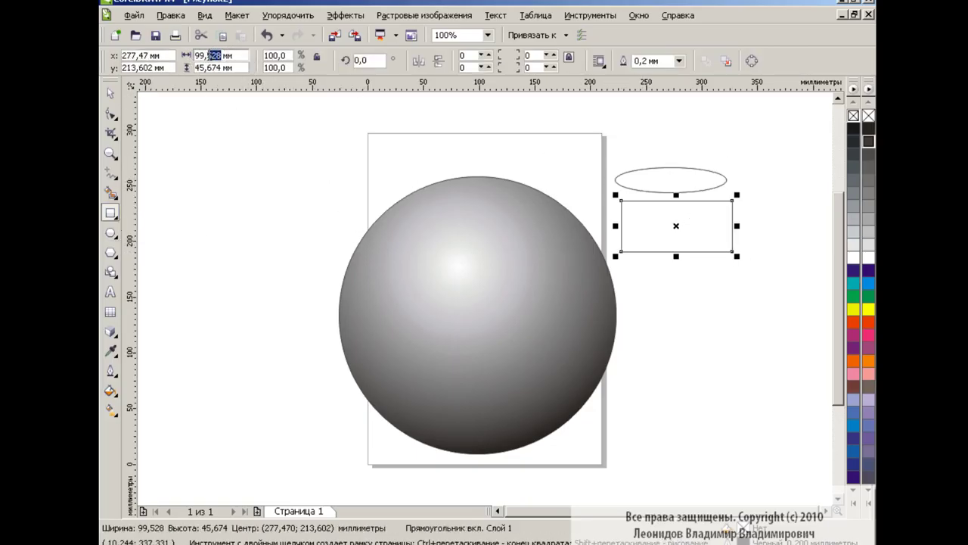
text(100)
key(Return)
key(space)
Copy the ellipse into the rectangle and centre all three shapes horizontally
drag(599, 159, 703, 234)
click(687, 184)
drag(671, 180, 682, 234)
drag(605, 159, 741, 263)
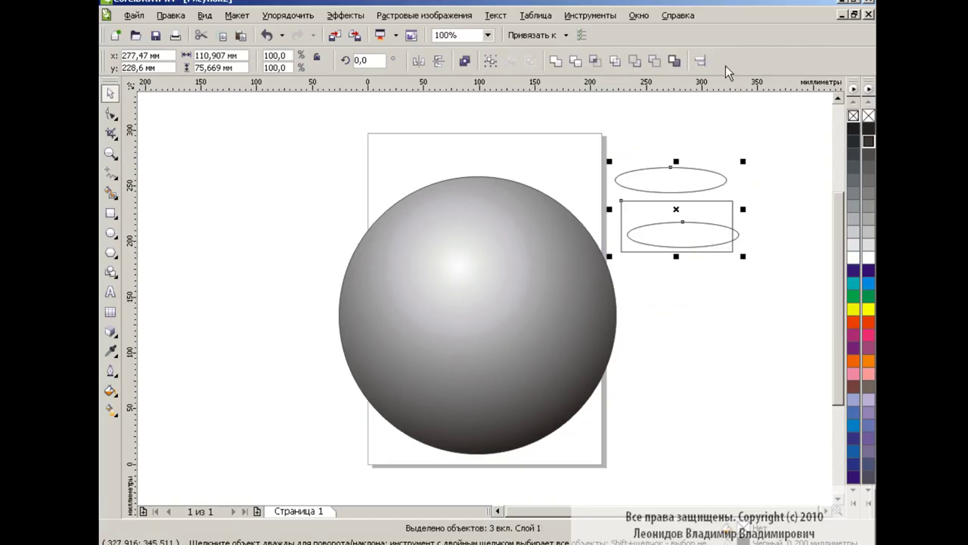
click(700, 60)
click(523, 257)
click(551, 361)
click(593, 361)
Move the top ellipse onto the rectangle's top edge
click(673, 182)
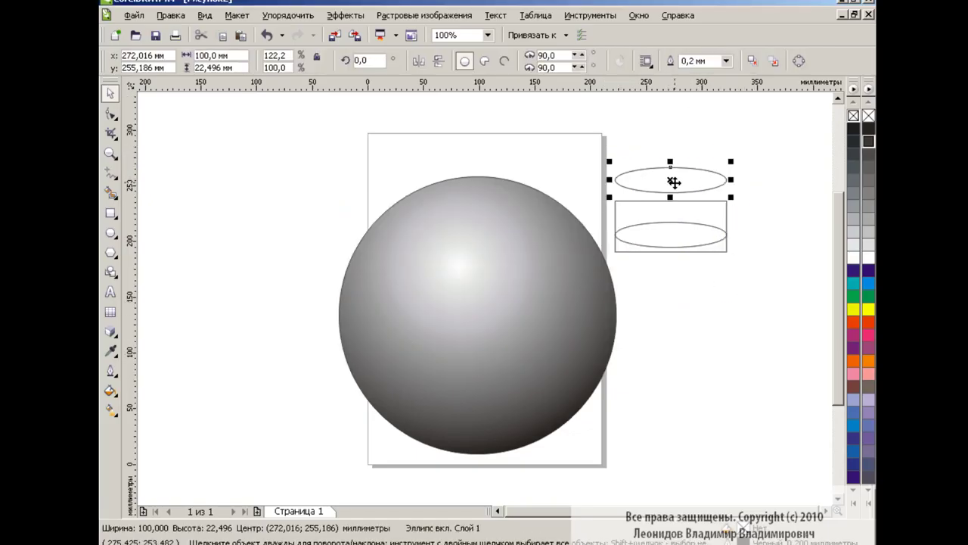
click(739, 190)
click(633, 179)
drag(669, 181, 669, 202)
click(764, 259)
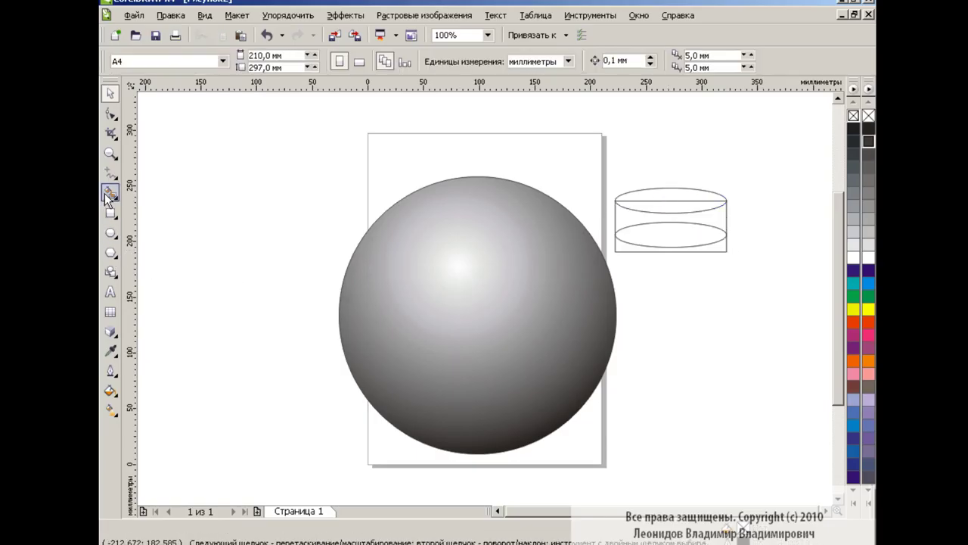
Smart Fill the area between the ellipses blue and combine it with the top ellipse
click(111, 195)
click(165, 203)
click(673, 229)
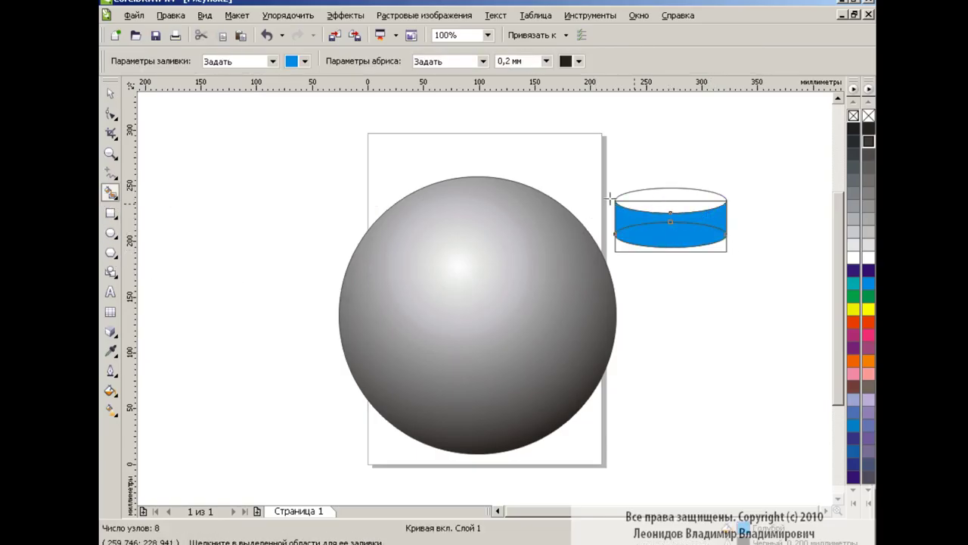
key(space)
shift+click(690, 244)
click(555, 60)
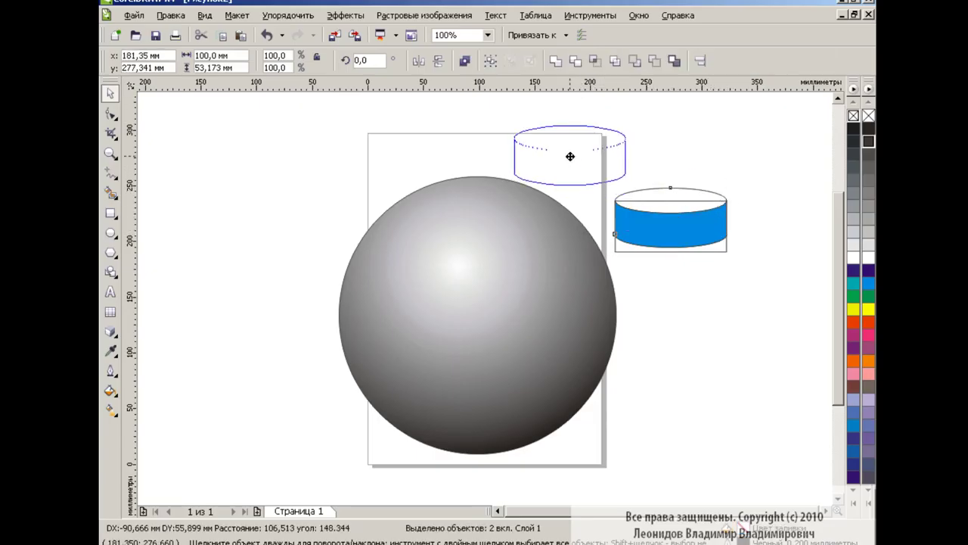
Move the cylinder up, shrink it, and rotate it to about 317°
drag(720, 210, 619, 141)
click(612, 193)
drag(628, 186, 607, 176)
click(562, 150)
mouse_move(611, 122)
mouse_down()
mouse_move(631, 155)
mouse_move(582, 196)
mouse_up()
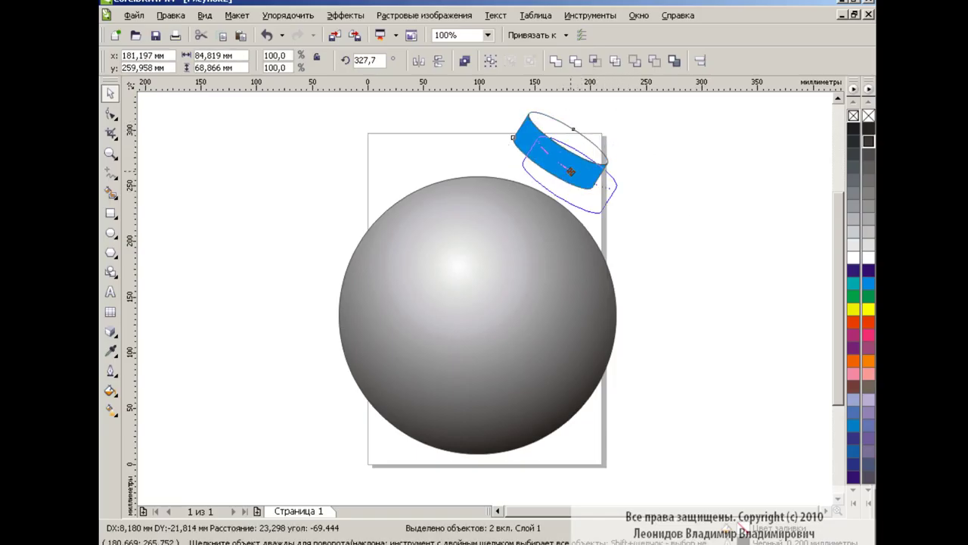
drag(633, 156, 643, 170)
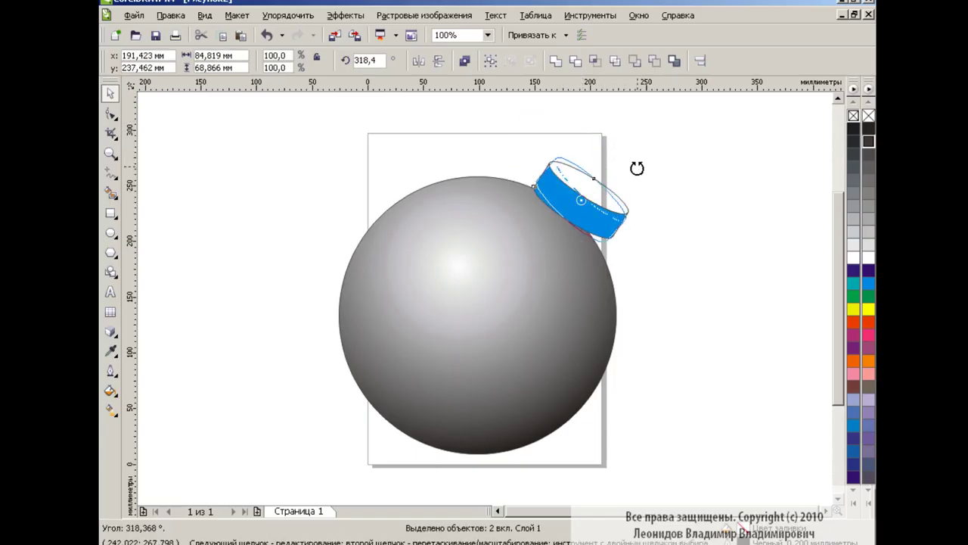
Nudge the tilted cylinder onto the sphere's upper right and reselect it
click(591, 199)
drag(591, 199, 586, 207)
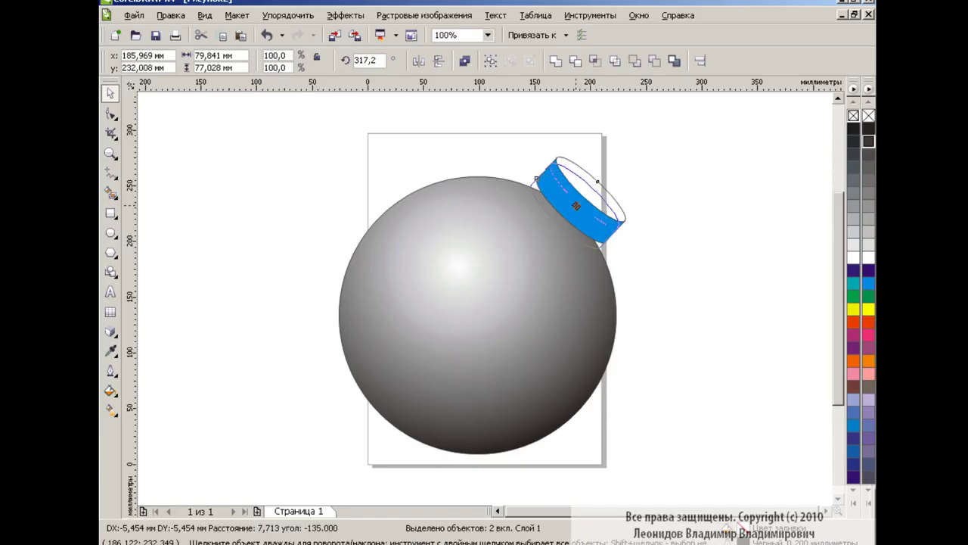
click(587, 214)
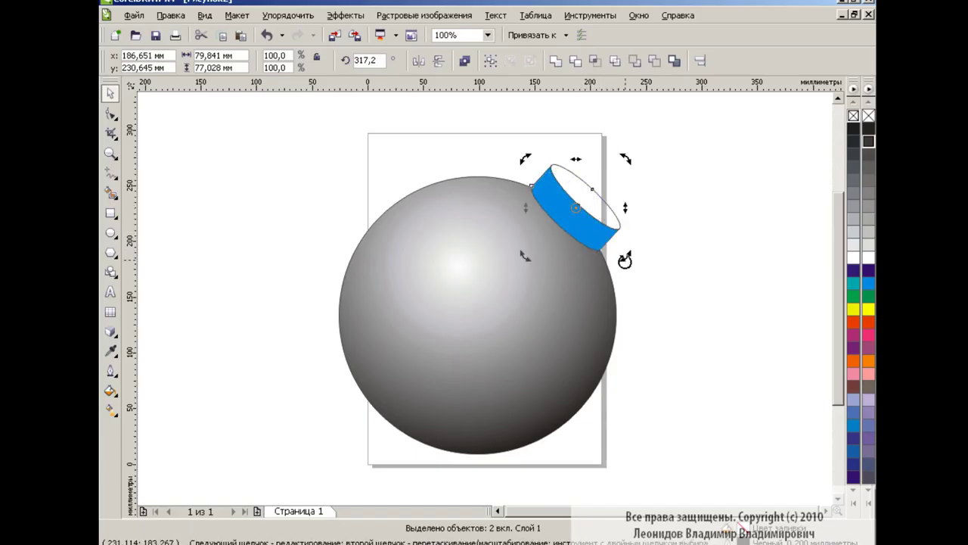
click(669, 262)
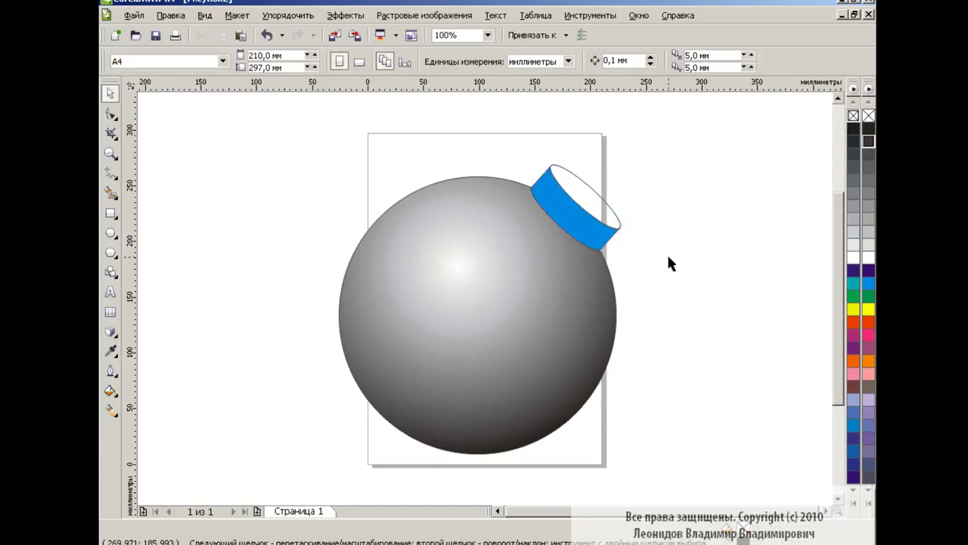
click(580, 216)
click(109, 391)
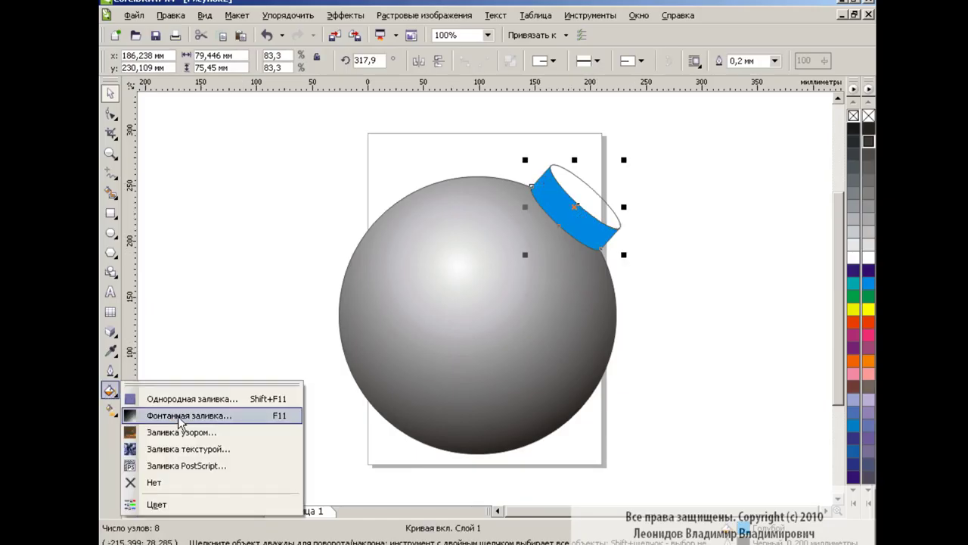
Give the cylinder a custom grey radial fountain fill
click(171, 401)
click(424, 263)
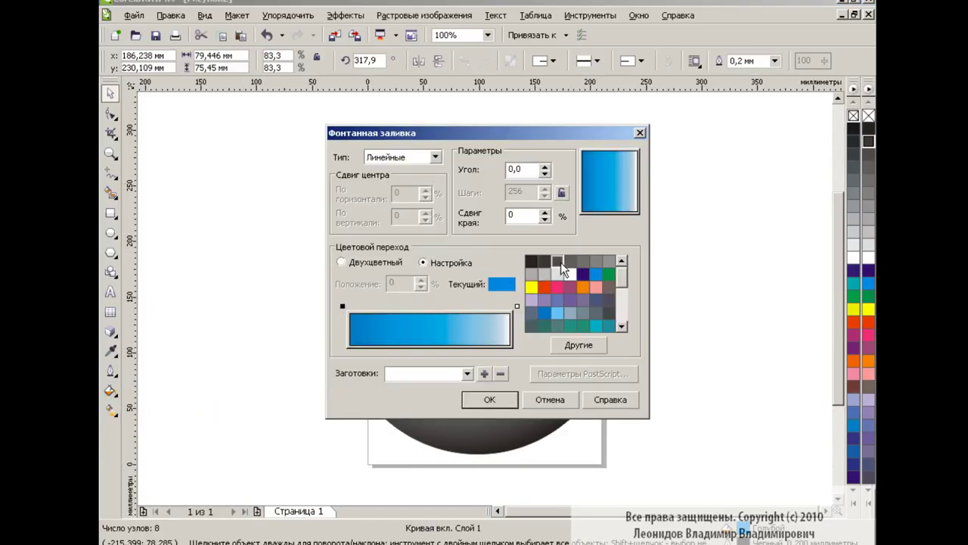
click(560, 262)
click(435, 156)
click(393, 181)
click(490, 399)
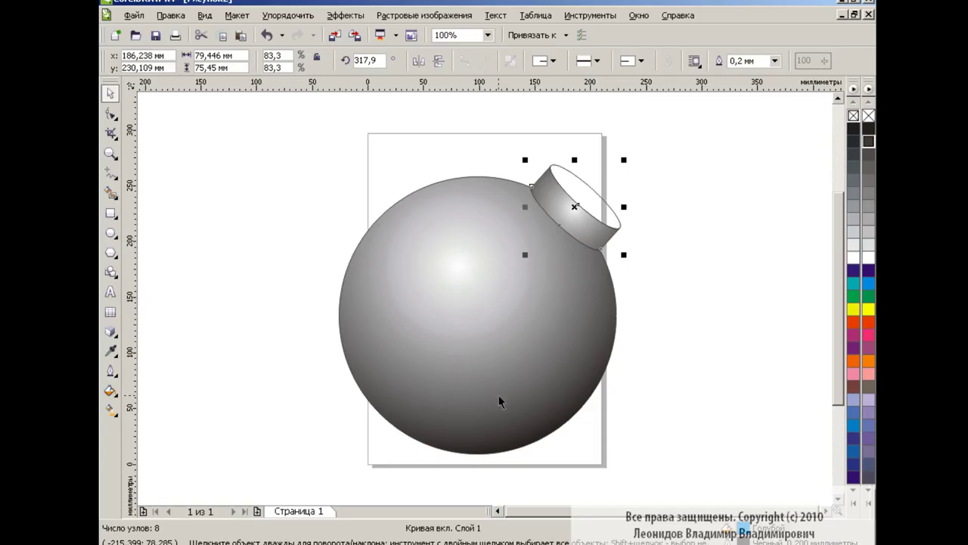
Shift the cap's gradient centre left, then bring up fill settings for the cap top
click(109, 409)
mouse_move(575, 206)
mouse_down()
mouse_move(538, 212)
mouse_move(592, 211)
mouse_up()
key(space)
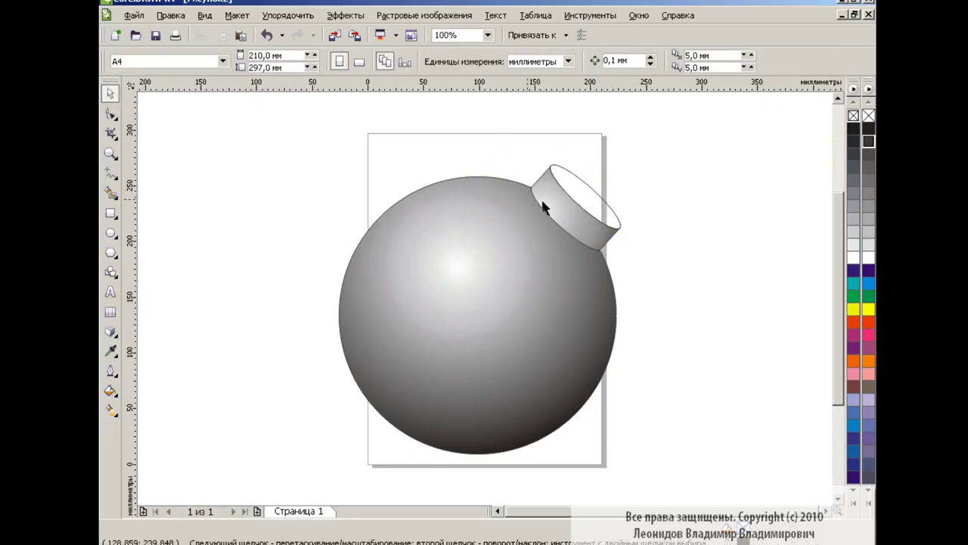
click(597, 208)
click(110, 390)
click(182, 399)
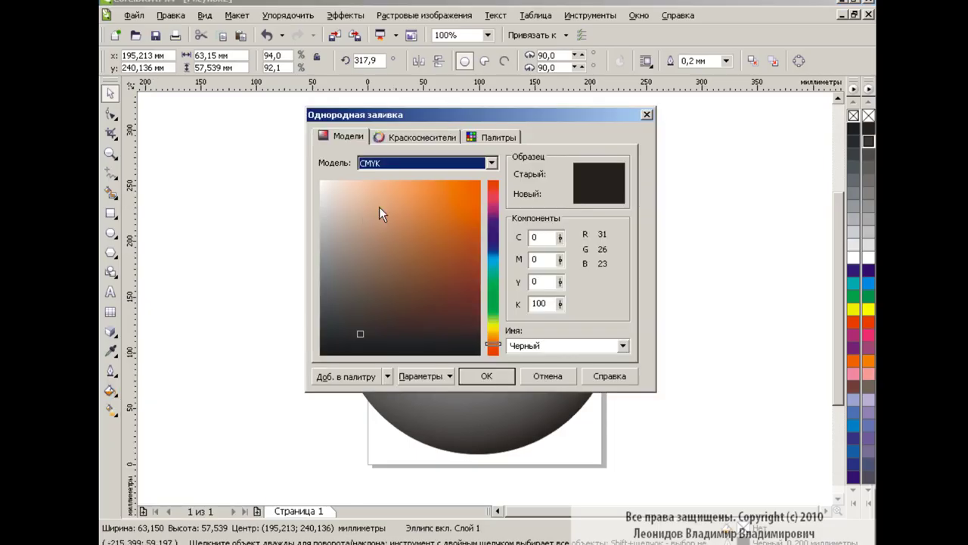
Apply a linear fountain fill to the cap top, angled across it
key(Escape)
click(110, 390)
click(170, 415)
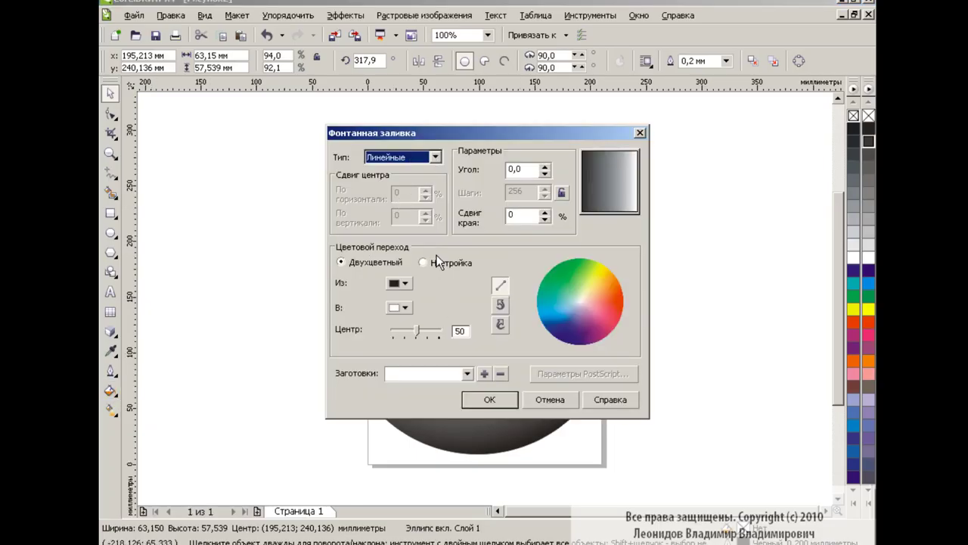
click(499, 397)
click(110, 410)
drag(549, 197, 655, 242)
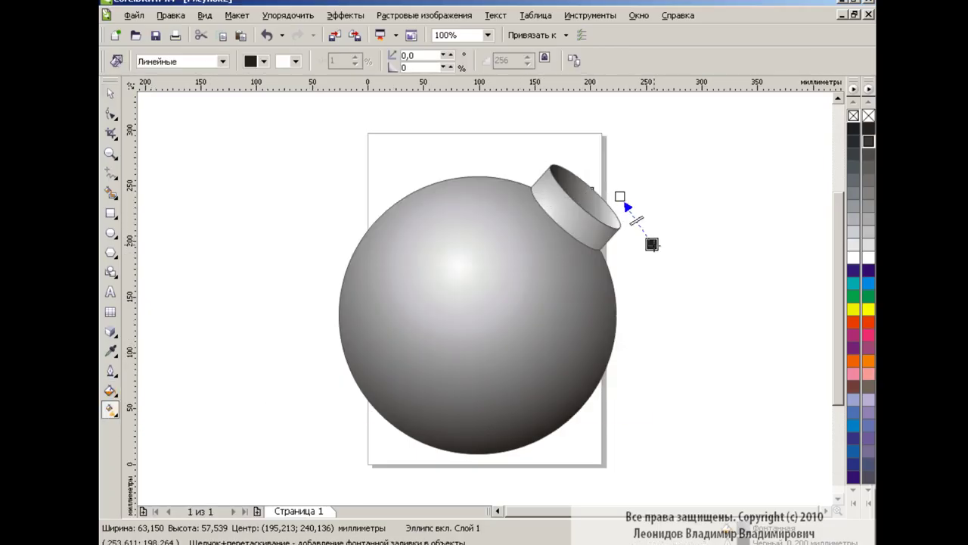
drag(619, 196, 490, 180)
mouse_move(655, 242)
mouse_down()
mouse_move(644, 227)
mouse_move(655, 239)
mouse_up()
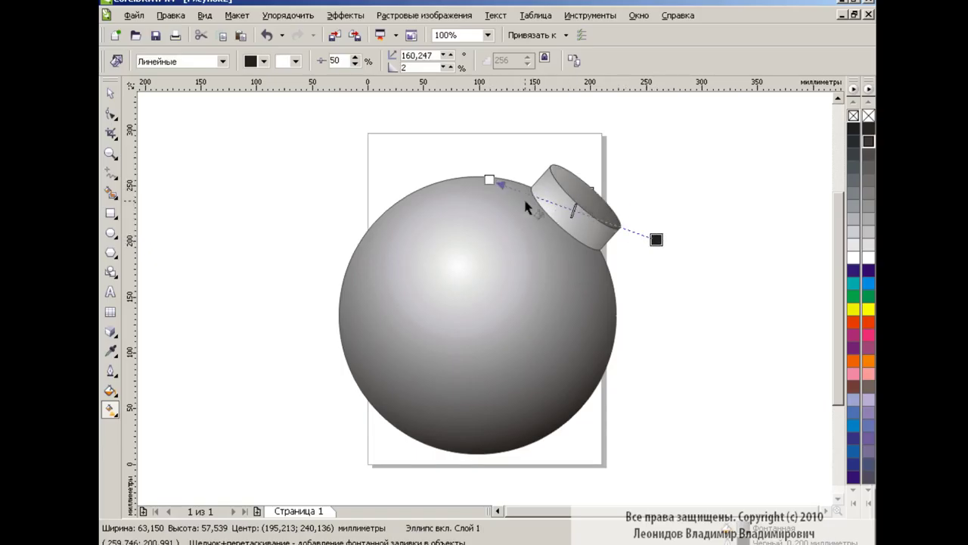
Set the cap-top gradient colours to grey and a darker grey
click(267, 60)
click(263, 88)
click(267, 62)
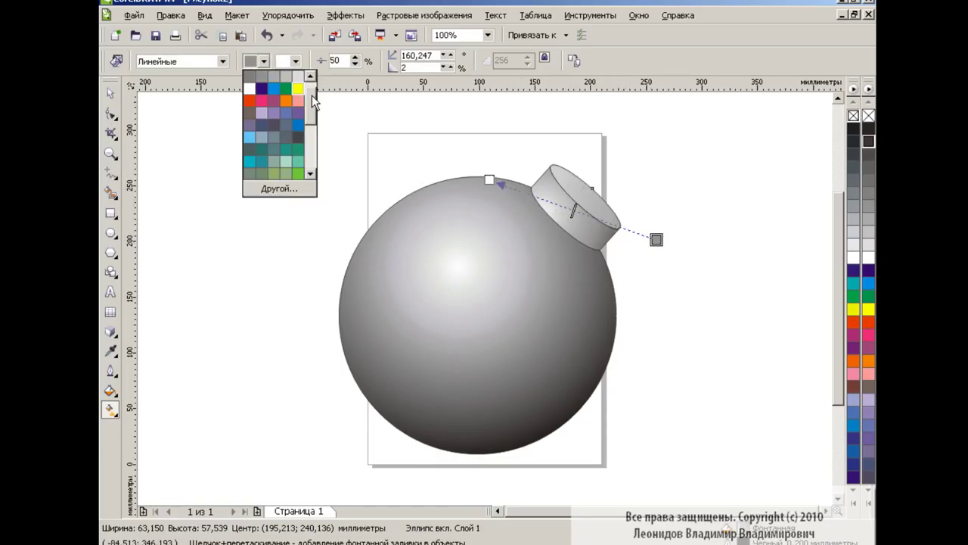
click(299, 78)
click(263, 60)
click(289, 78)
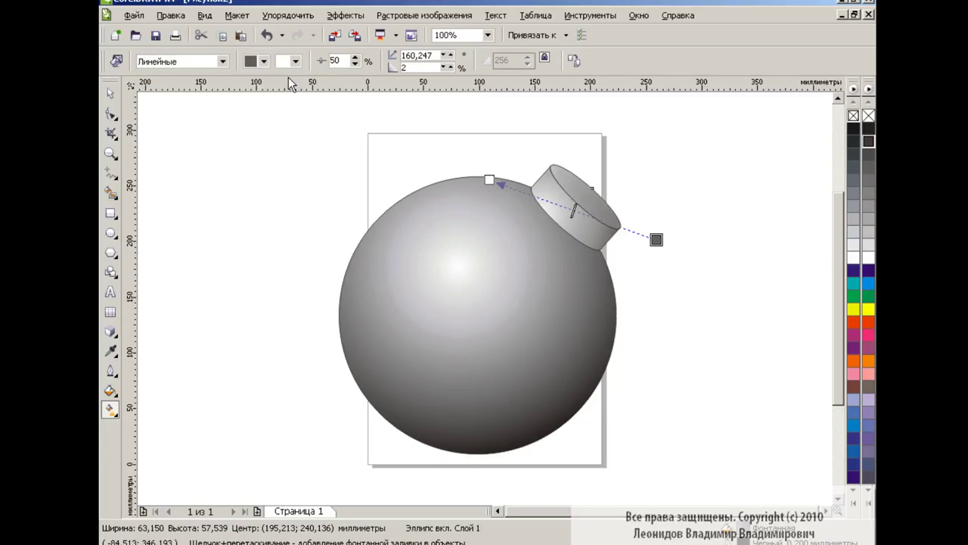
Group the ball and both cap parts and move the bomb off-page left
key(space)
mouse_move(283, 142)
mouse_down()
mouse_move(679, 473)
mouse_move(470, 291)
mouse_up()
click(490, 60)
mouse_move(402, 231)
mouse_down()
mouse_move(251, 228)
mouse_move(237, 212)
mouse_up()
click(528, 273)
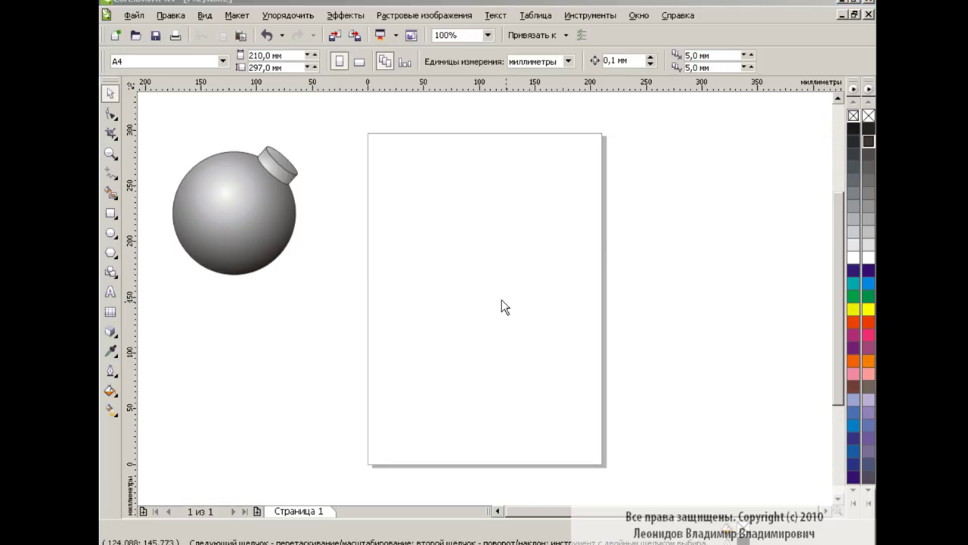
Draw a tall rectangle on the page and start rounding its corners
click(111, 214)
drag(398, 221, 428, 308)
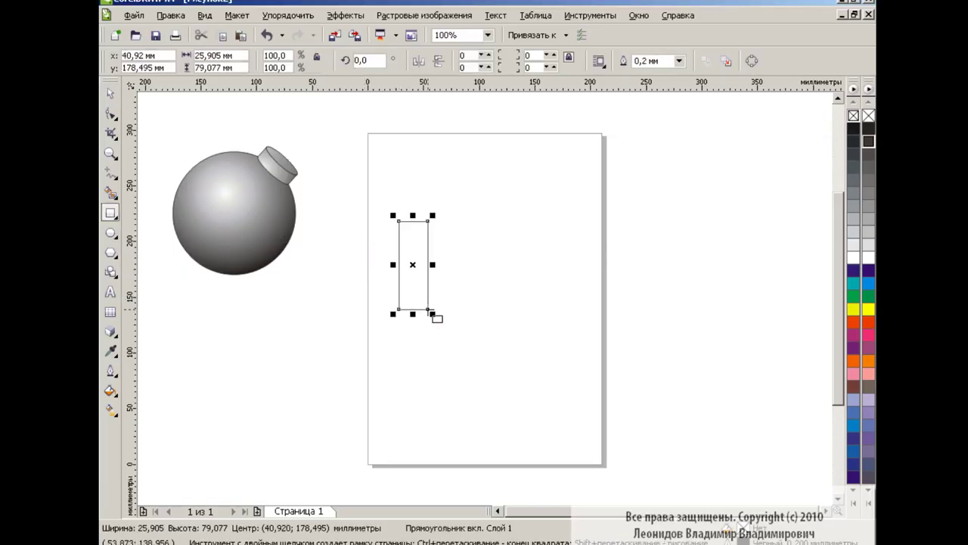
click(111, 114)
drag(400, 221, 428, 264)
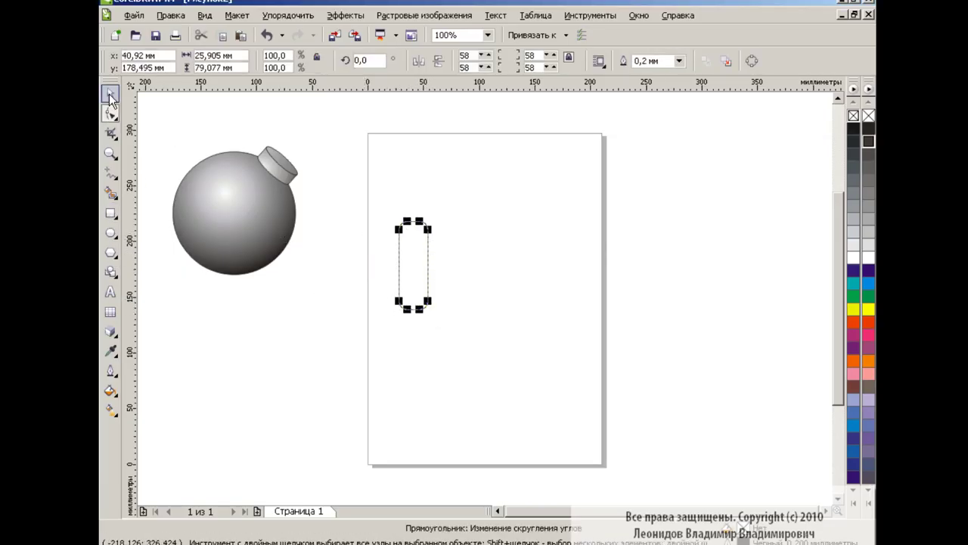
Round the corners fully into a capsule and tilt it 29.8°
key(Escape)
click(414, 279)
drag(406, 221, 411, 216)
key(space)
click(417, 271)
click(111, 391)
Set the capsule's fountain fill to custom radial with an orange start colour
click(179, 416)
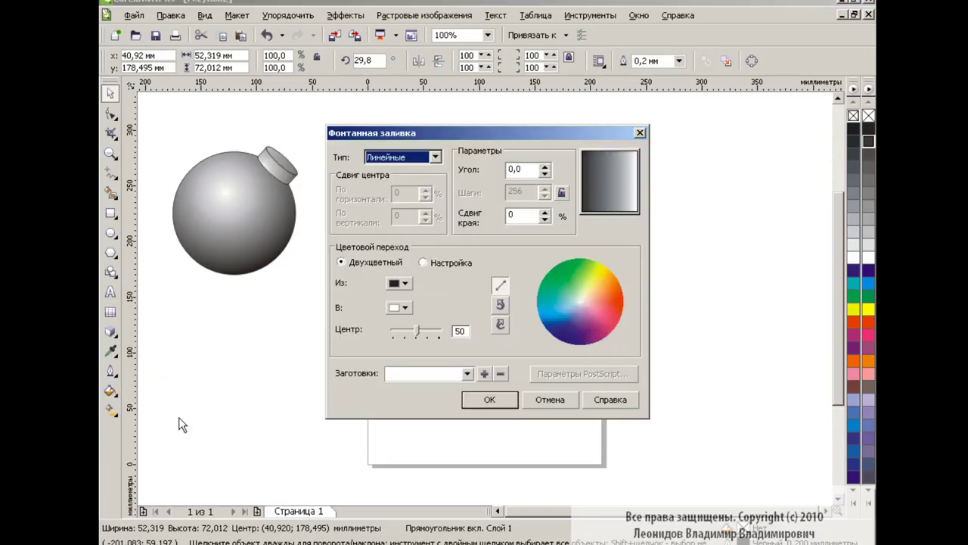
click(435, 158)
click(392, 176)
click(429, 263)
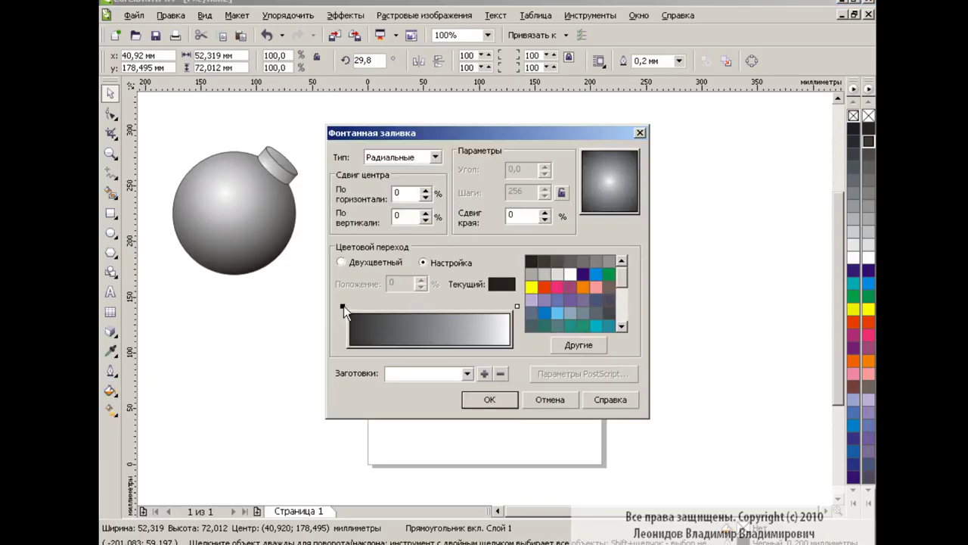
click(583, 287)
Make the gradient's other end light peach and apply the fill
click(516, 307)
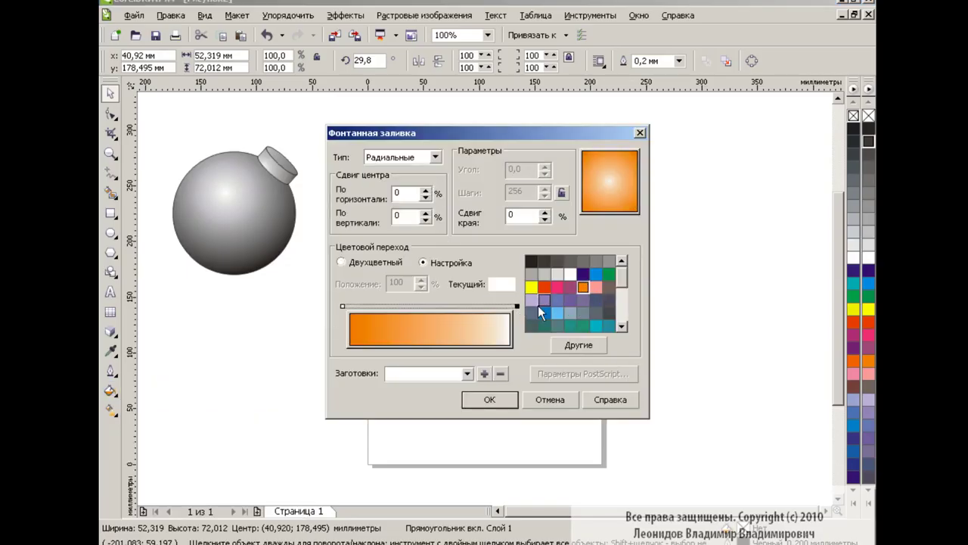
click(582, 287)
click(579, 344)
click(364, 183)
click(486, 376)
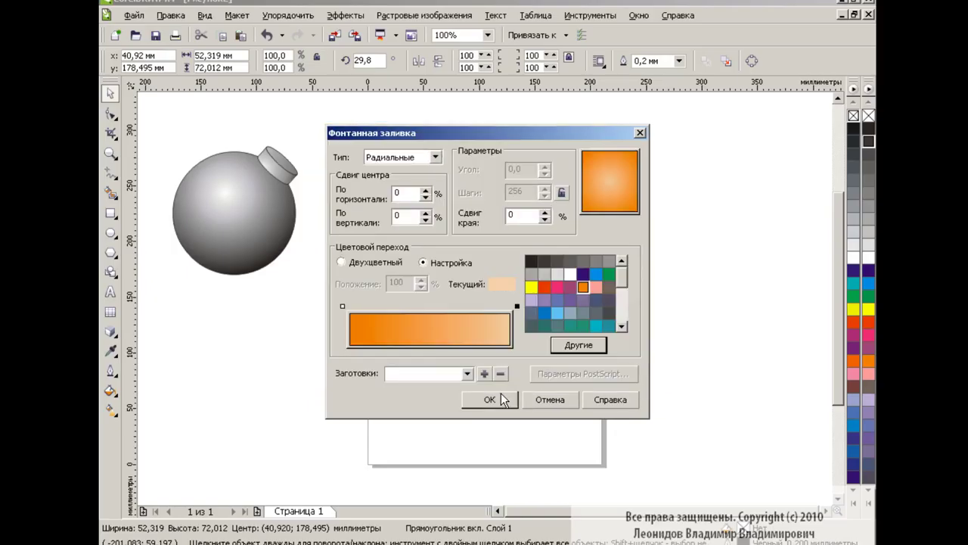
click(489, 399)
Drag the Interactive Fill end handle inward to tighten the orange gradient's radius
click(316, 358)
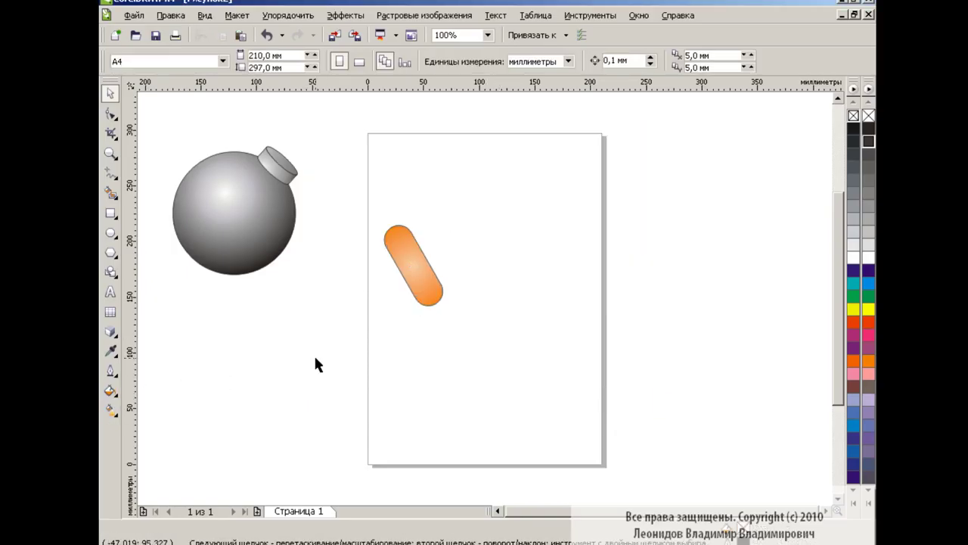
click(108, 415)
click(416, 278)
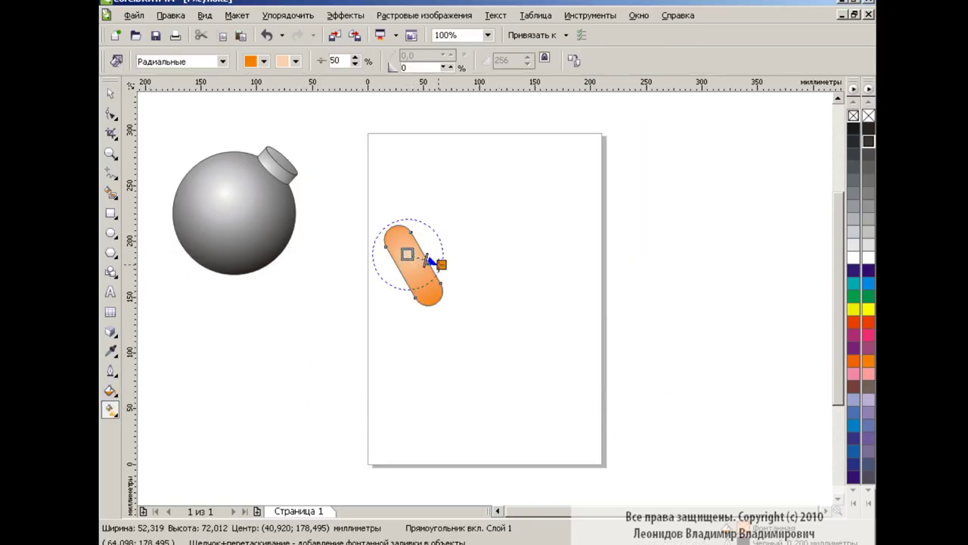
drag(441, 262, 406, 255)
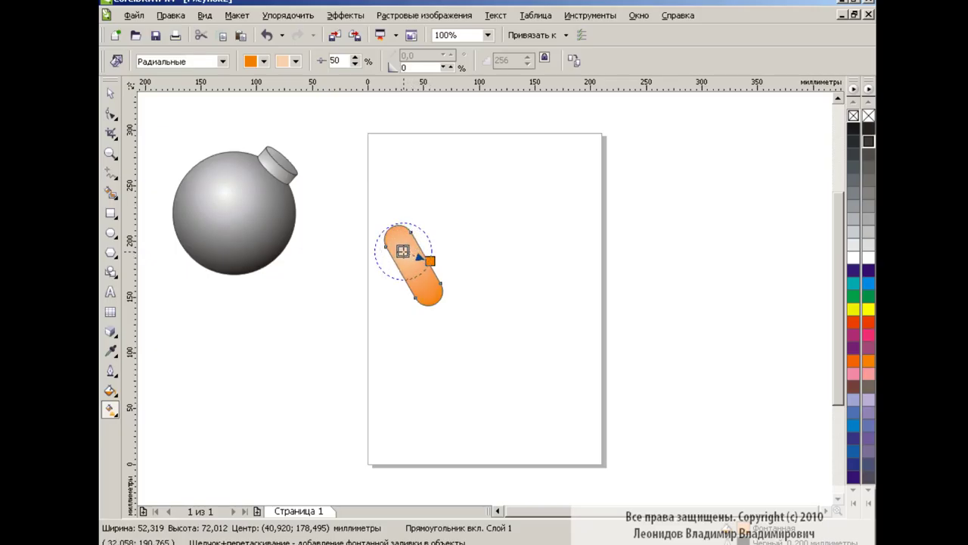
key(space)
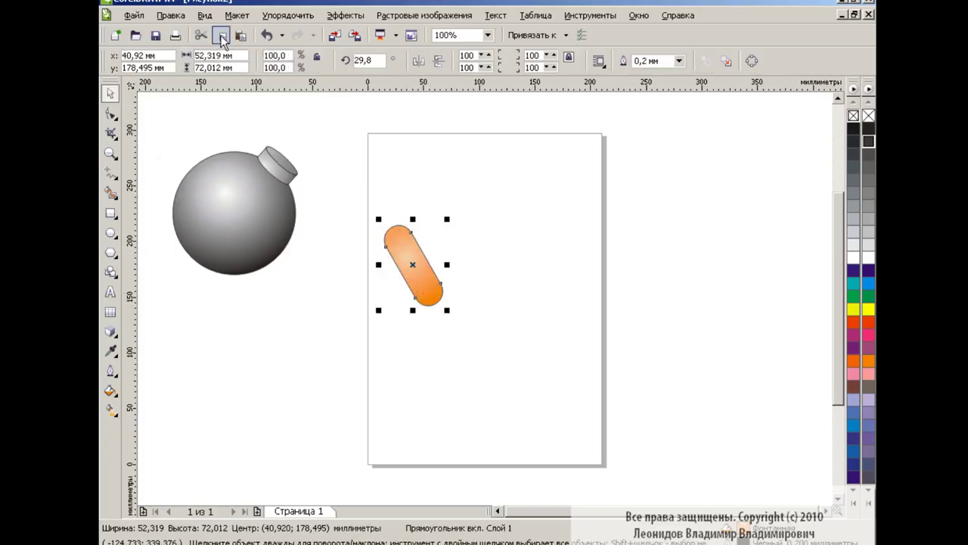
Copy the capsule far to the right and blend the two capsules together
drag(414, 264, 788, 264)
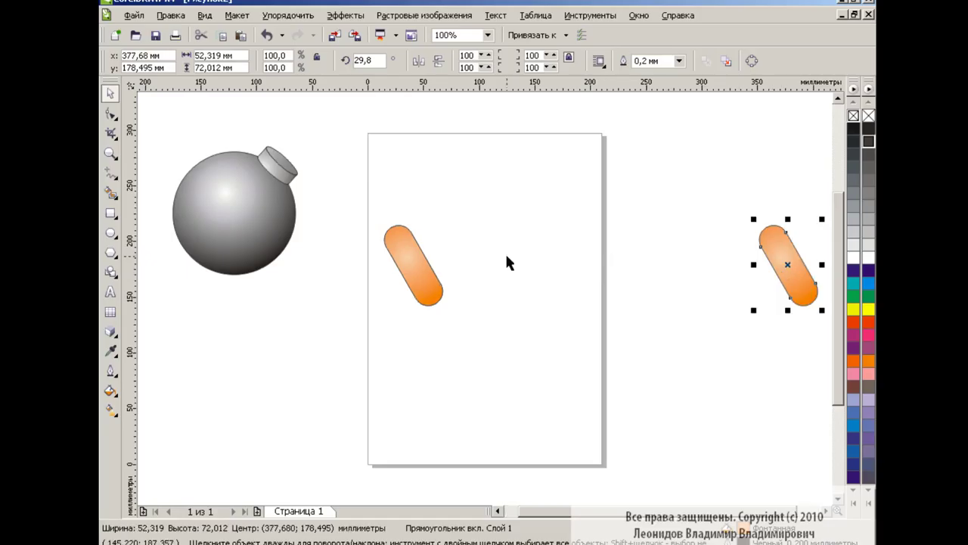
click(111, 330)
drag(413, 264, 787, 264)
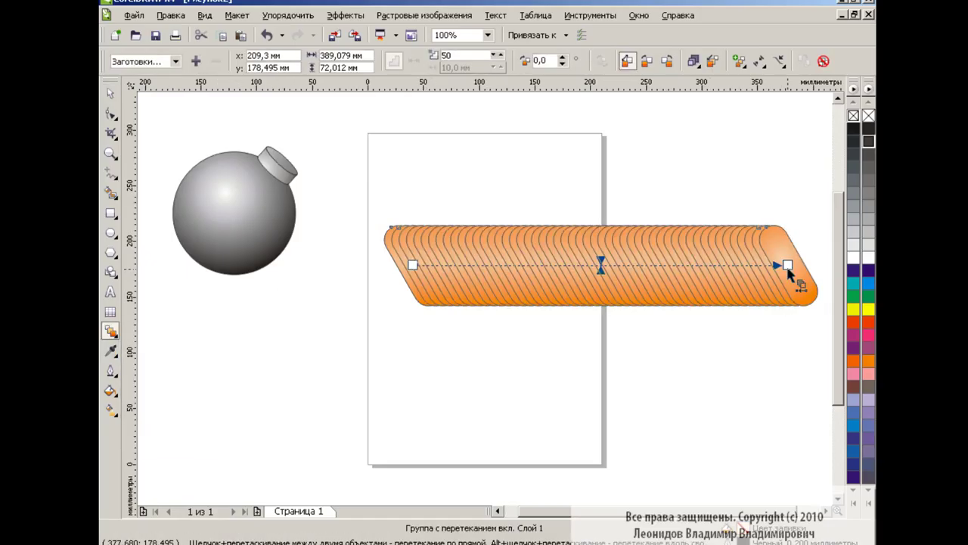
Set the blend to 10 steps and move the rope blend left
click(497, 56)
click(498, 56)
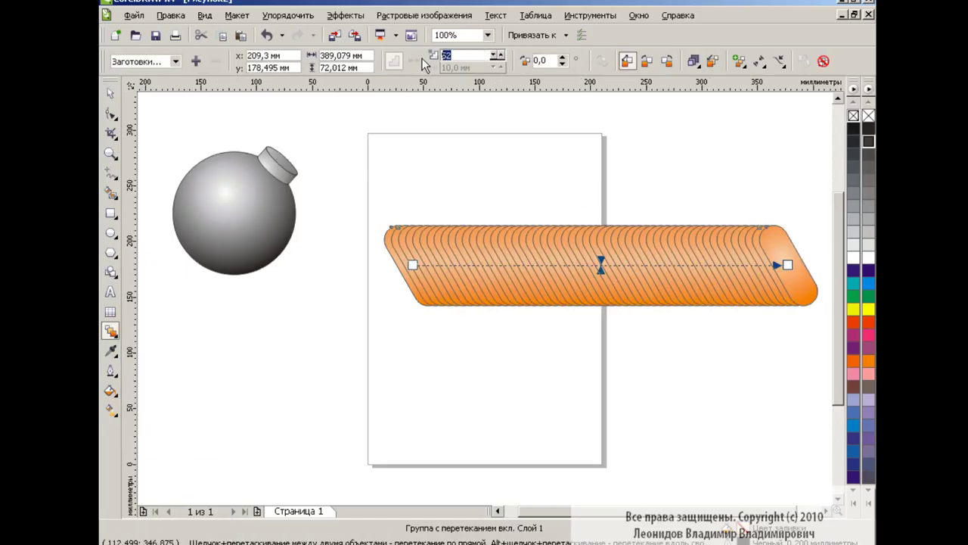
text(20)
key(Return)
click(496, 60)
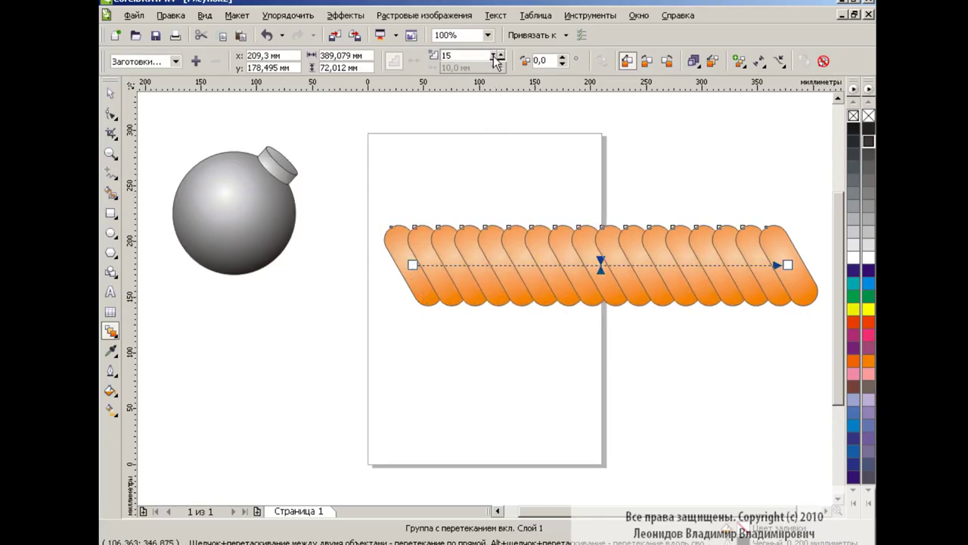
click(496, 60)
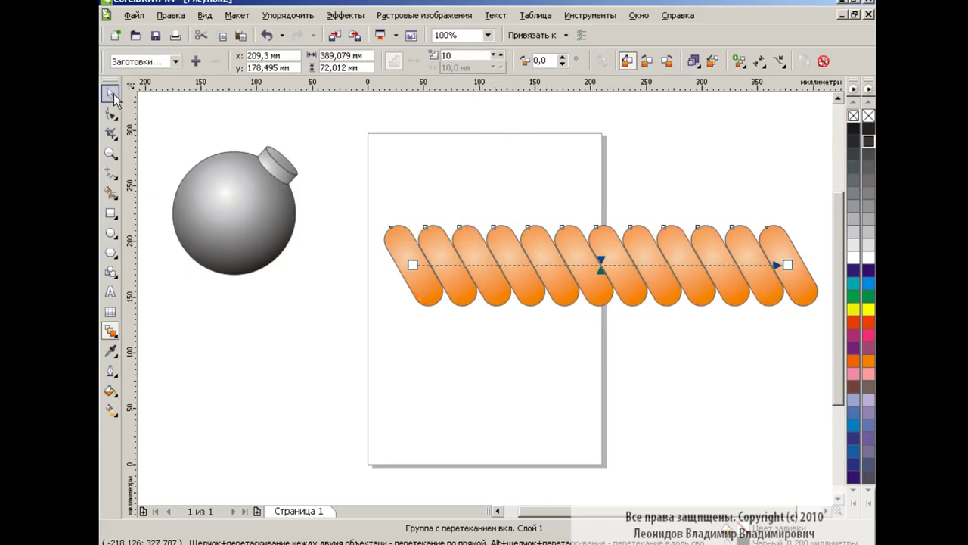
click(112, 98)
drag(603, 265, 520, 277)
Shrink the rope, paste a duplicate beside it, and move the doubled rope up-right
drag(739, 323, 444, 267)
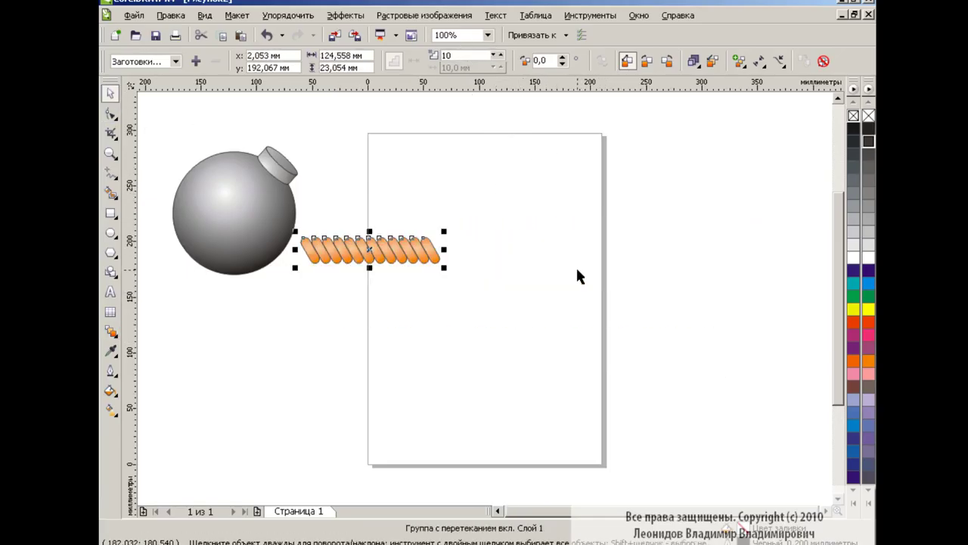
click(222, 37)
key(ctrl+v)
drag(379, 249, 510, 250)
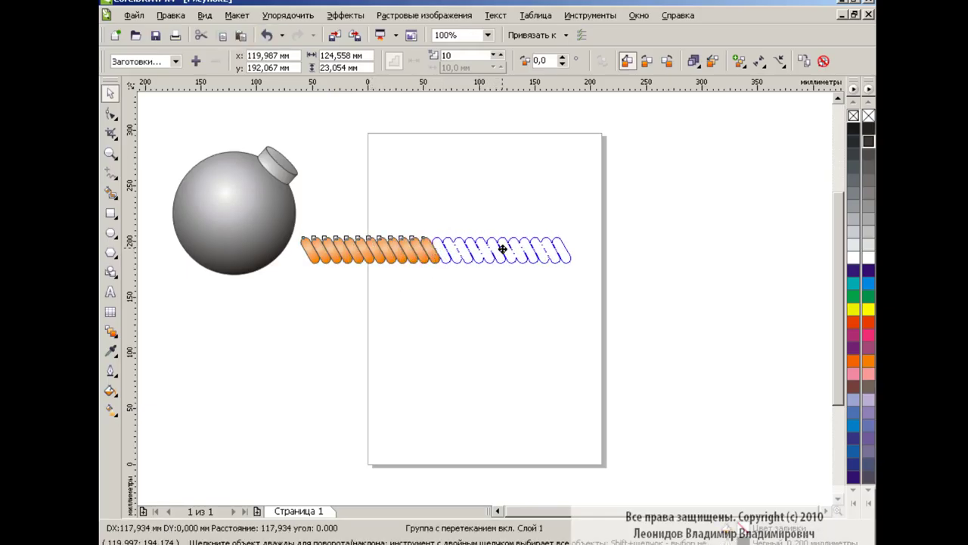
drag(832, 220, 291, 277)
drag(435, 248, 535, 183)
key(Escape)
Restore the bomb to full size and tilt the rope 12.6° so it starts at the cap
drag(236, 212, 258, 240)
drag(327, 310, 480, 466)
mouse_move(530, 186)
mouse_down()
mouse_move(577, 202)
mouse_move(531, 191)
mouse_up()
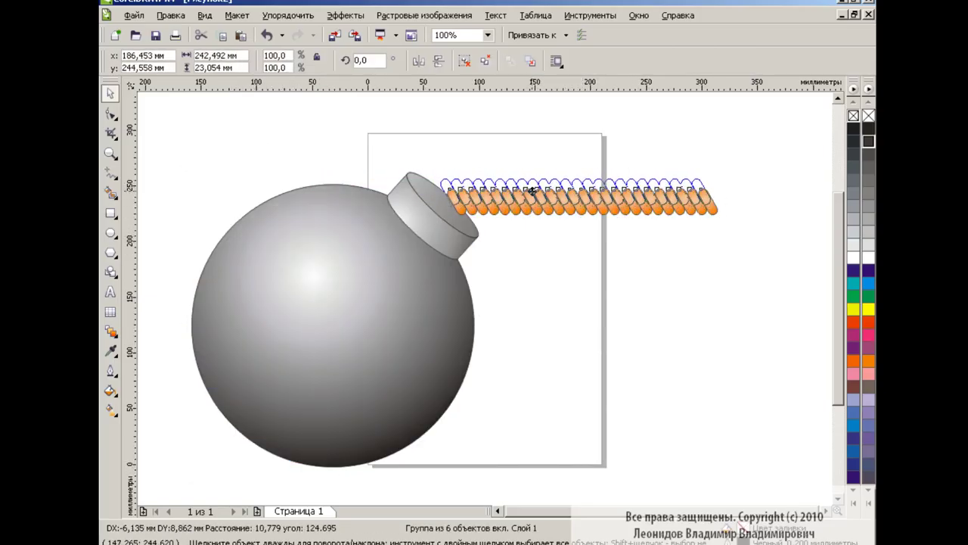
click(552, 209)
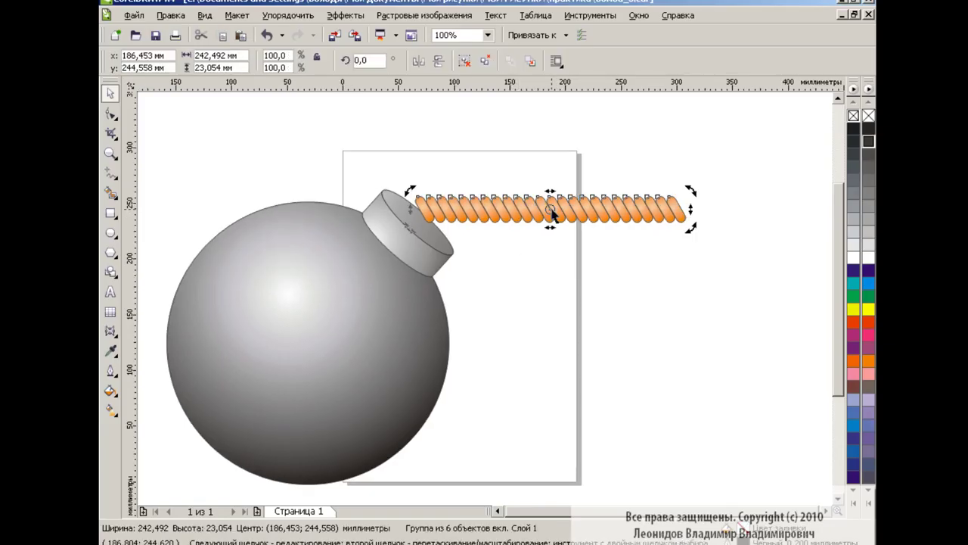
drag(688, 192, 680, 164)
drag(559, 218, 553, 199)
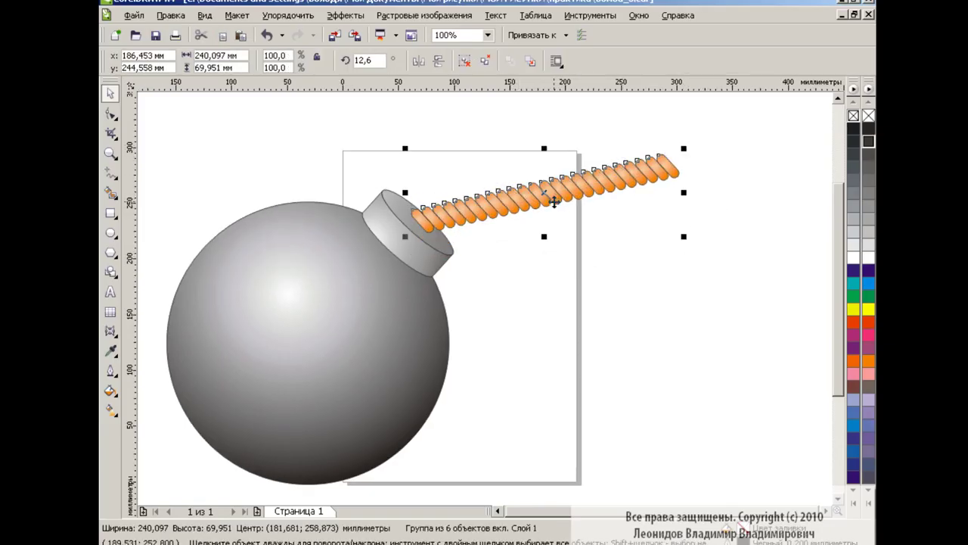
click(110, 331)
click(181, 407)
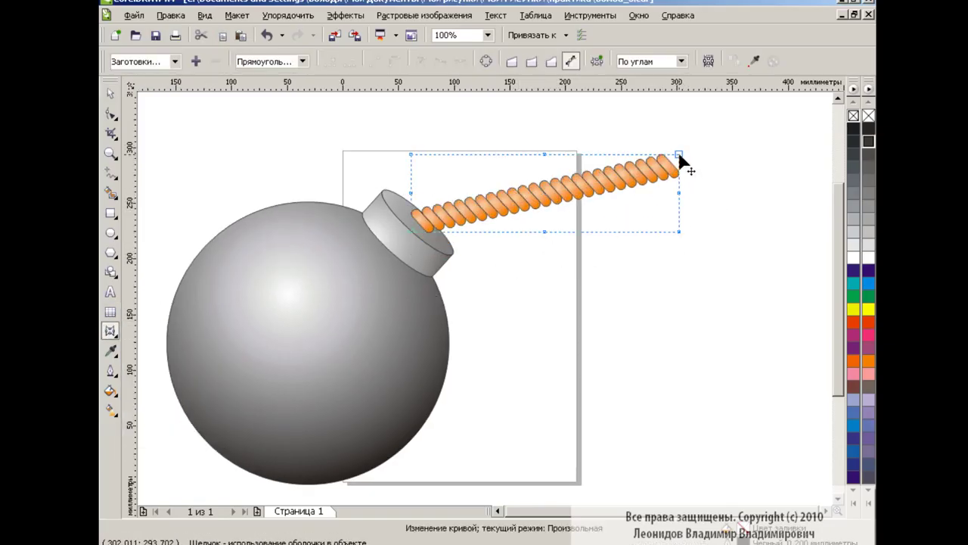
Reshape the fuse's envelope nodes, deleting the lower middle node, to bend it into a curve
drag(679, 232, 676, 262)
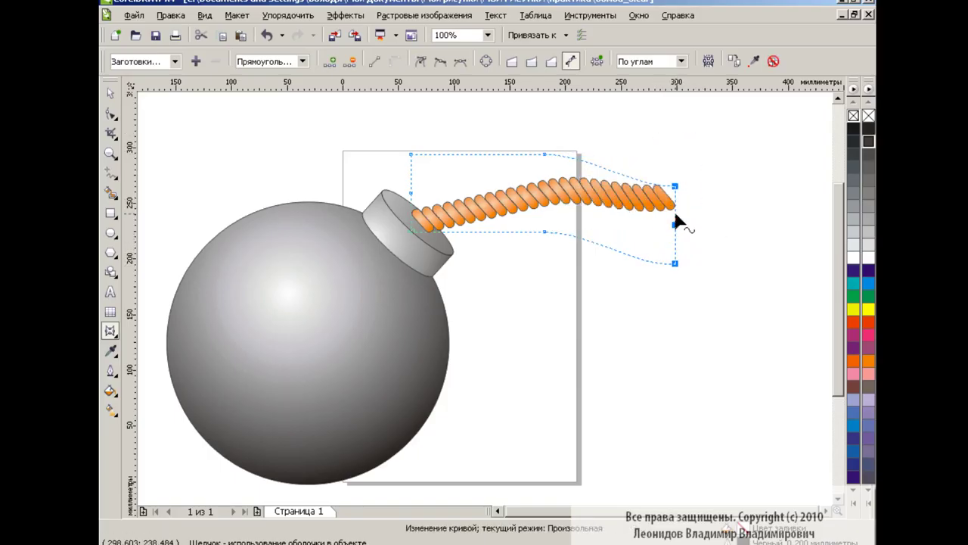
mouse_move(639, 267)
mouse_down()
mouse_move(648, 246)
mouse_move(669, 254)
mouse_move(662, 240)
mouse_move(677, 189)
mouse_up()
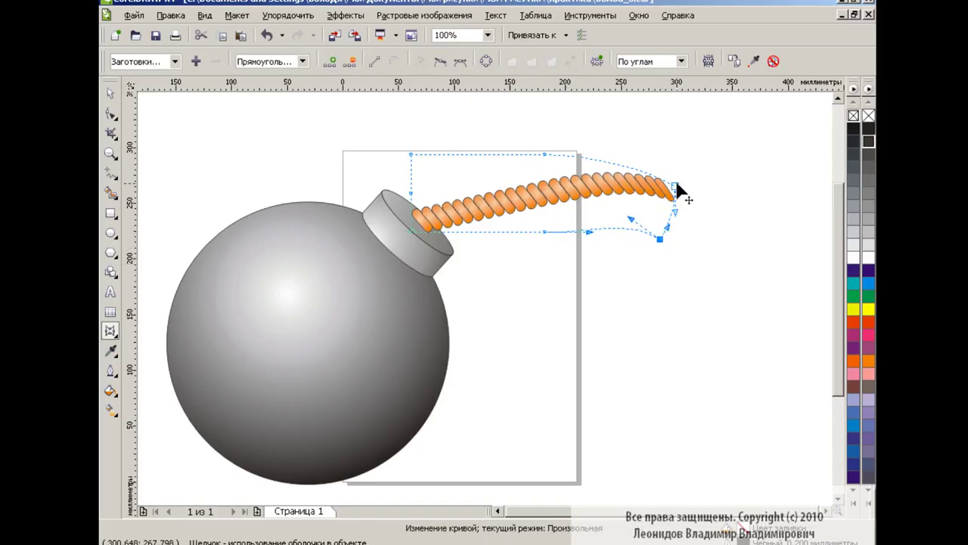
click(545, 228)
key(Delete)
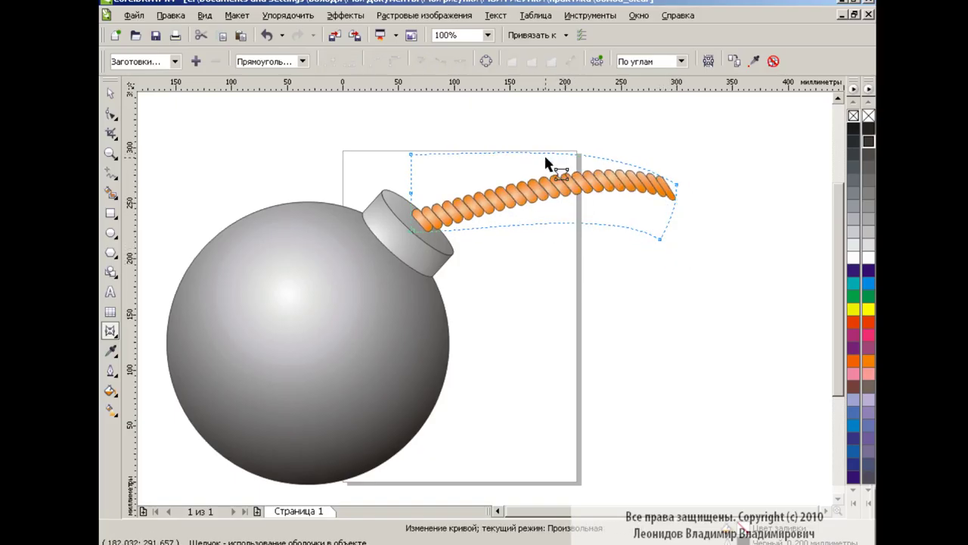
drag(412, 155, 413, 163)
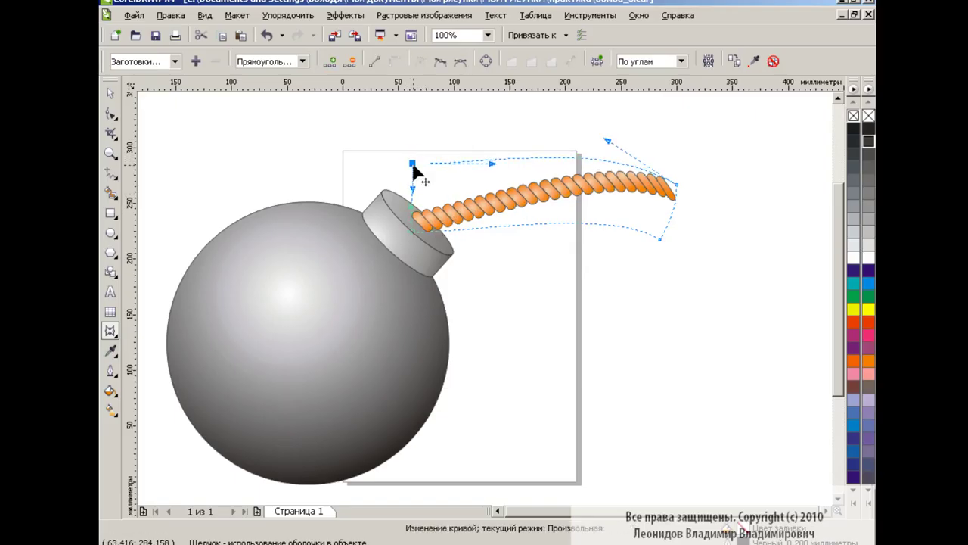
drag(504, 166, 484, 159)
drag(659, 239, 575, 240)
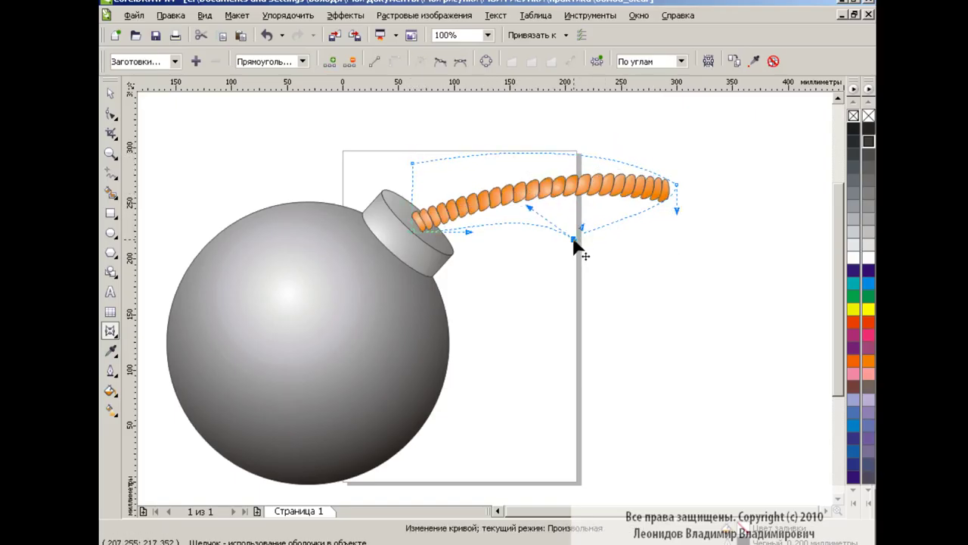
drag(675, 185, 618, 201)
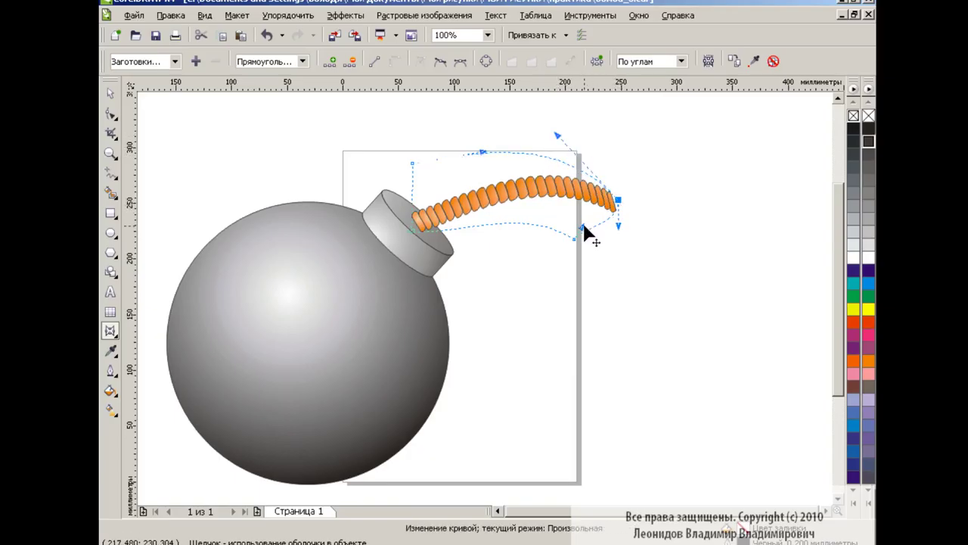
drag(575, 241, 559, 233)
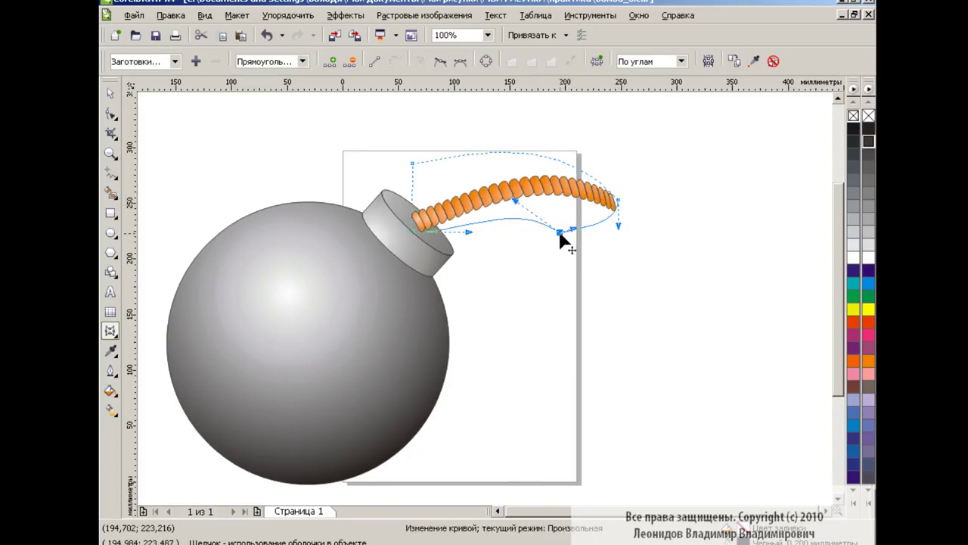
drag(618, 202, 625, 197)
Rotate the curved fuse to about 30° and move it so its end meets the cap
key(space)
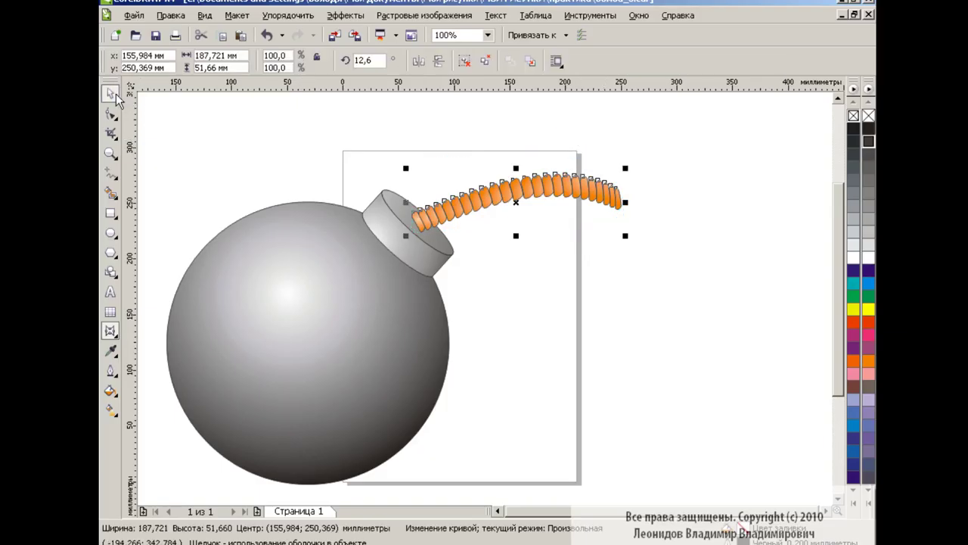
click(546, 317)
click(516, 202)
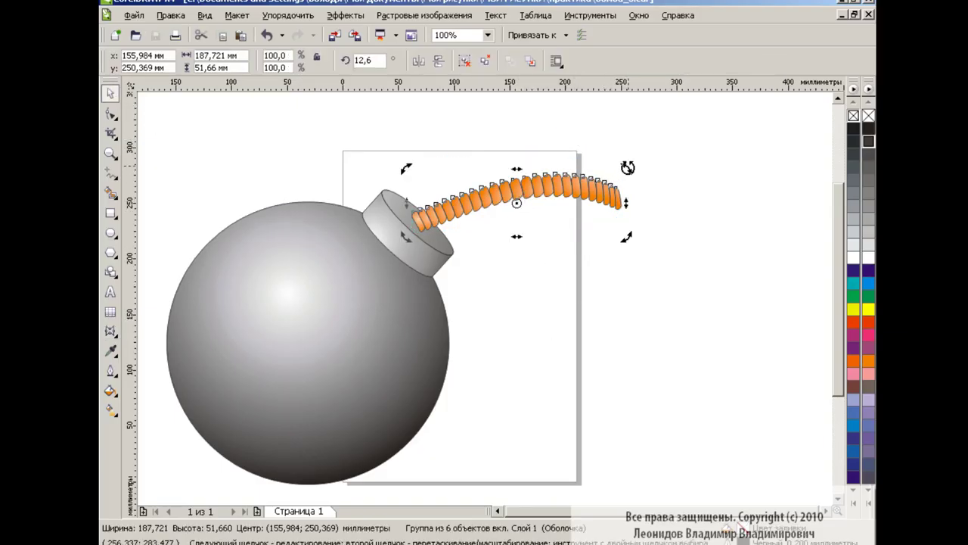
drag(627, 162, 605, 144)
drag(508, 207, 499, 176)
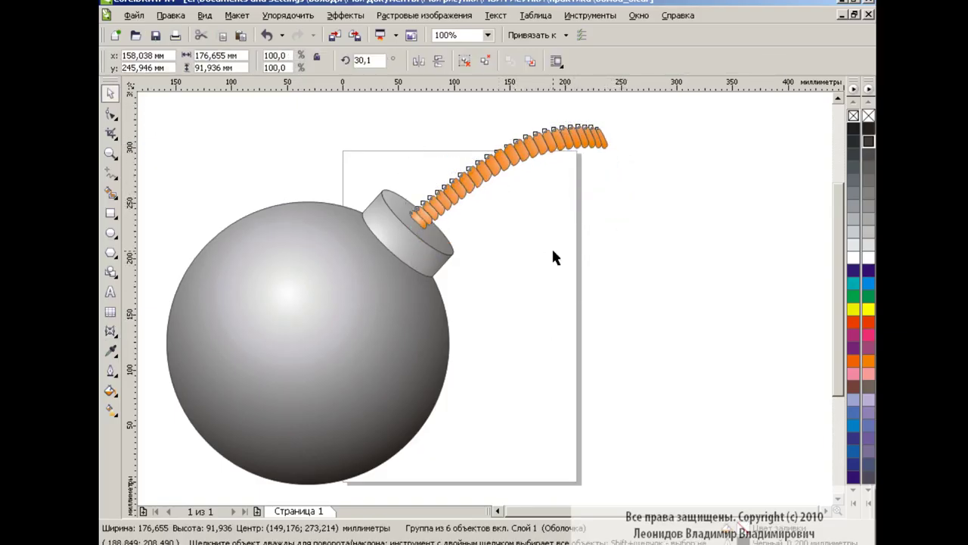
click(554, 324)
click(111, 253)
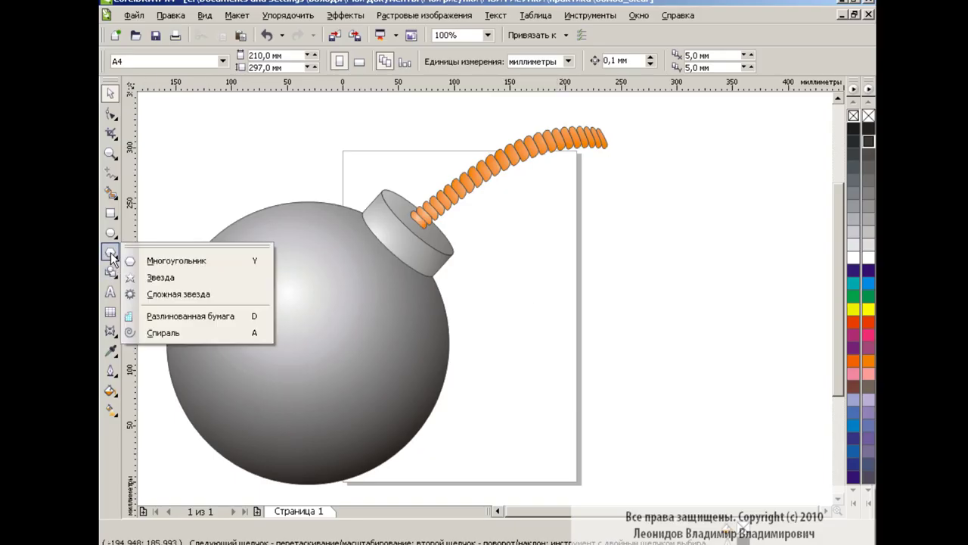
Draw a yellow nine-pointed star to the right of the bomb
click(152, 280)
click(498, 58)
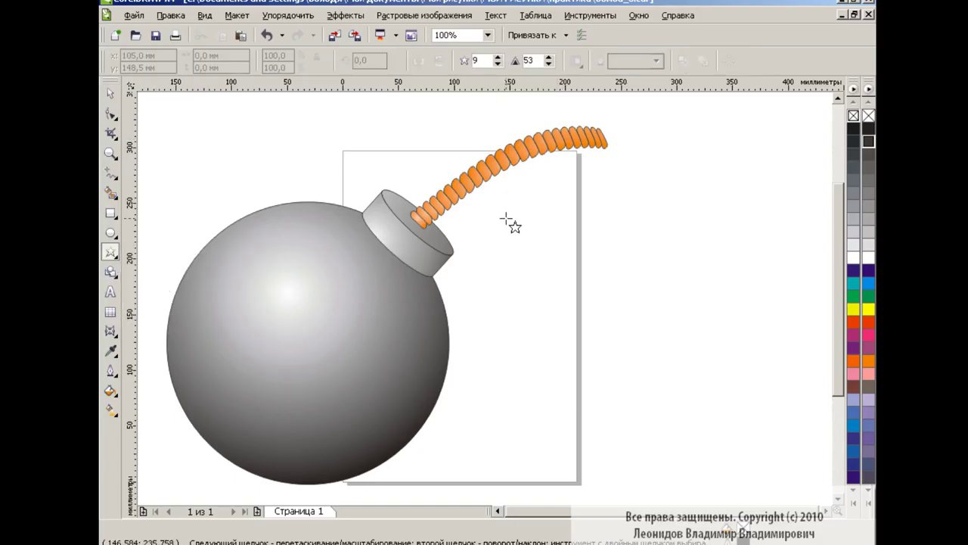
drag(502, 212, 726, 323)
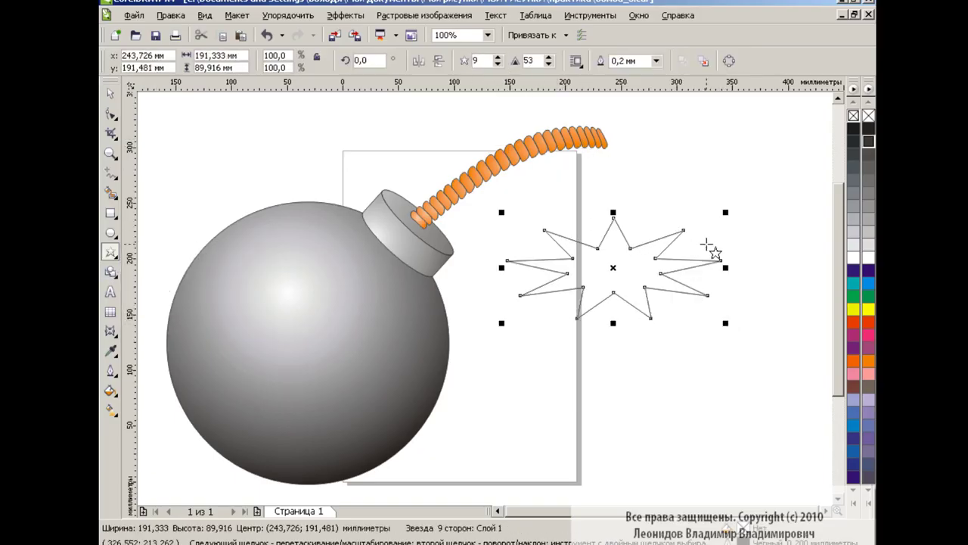
click(869, 309)
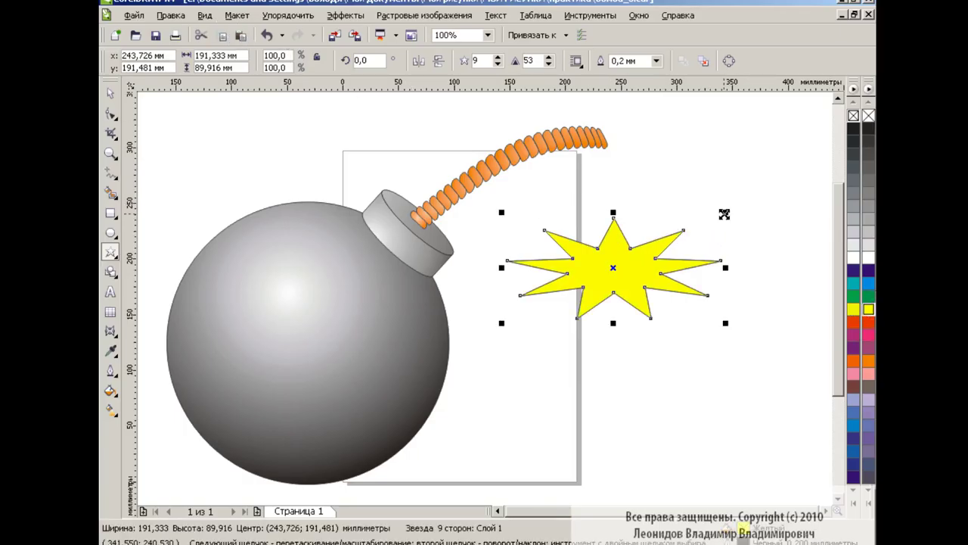
Add a smaller red copy of the star, about 39.5%, centred inside it
drag(723, 214, 678, 251)
drag(628, 278, 611, 280)
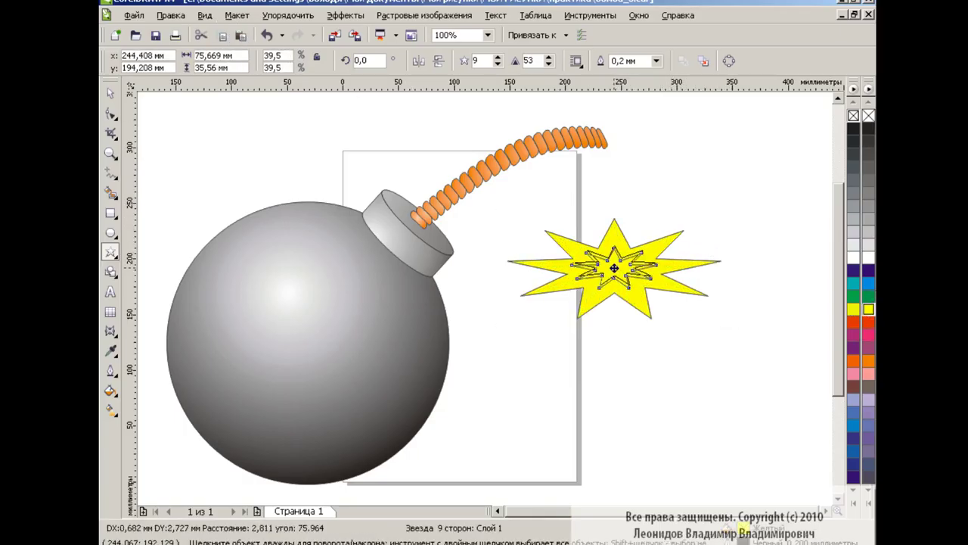
click(869, 322)
click(110, 330)
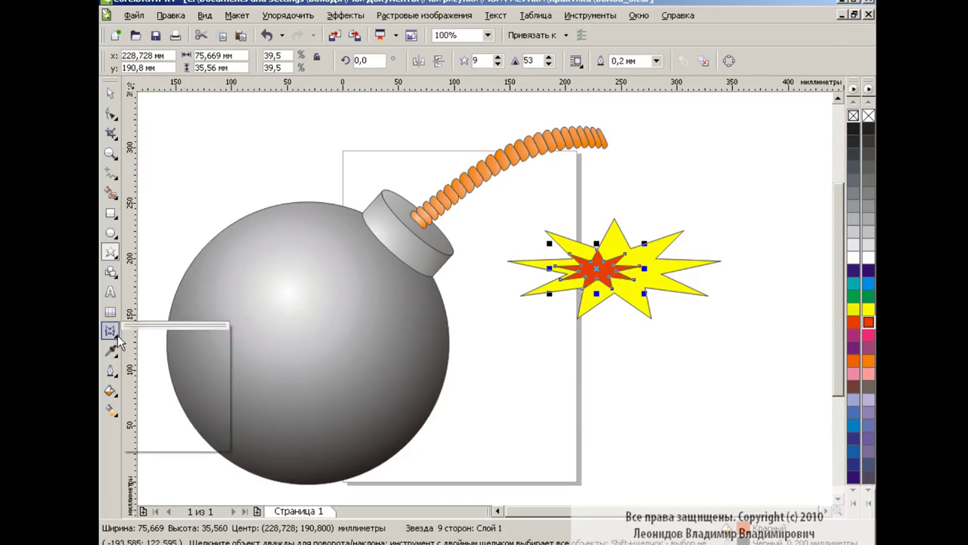
Blend the red inner star into the yellow star and remove the outlines
drag(606, 277, 687, 288)
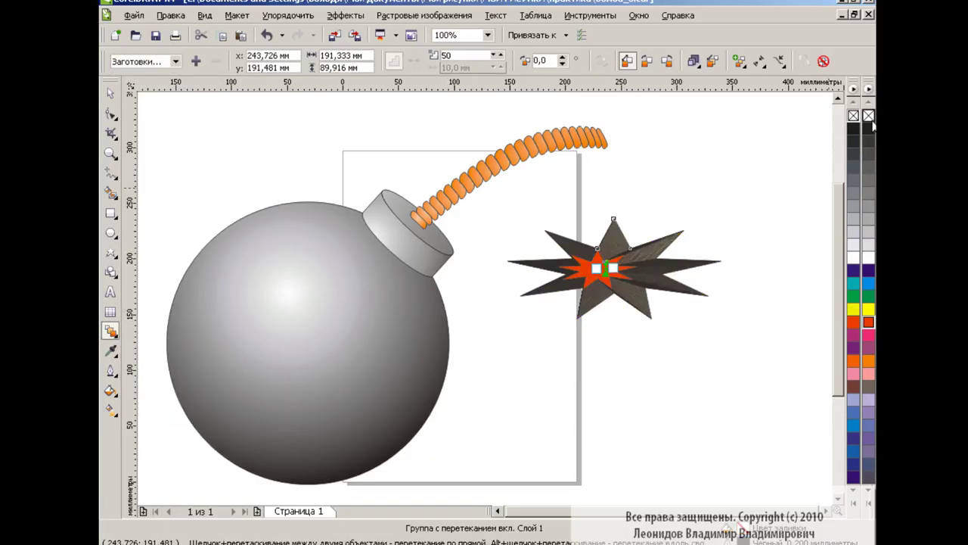
right_click(869, 116)
click(111, 92)
click(583, 379)
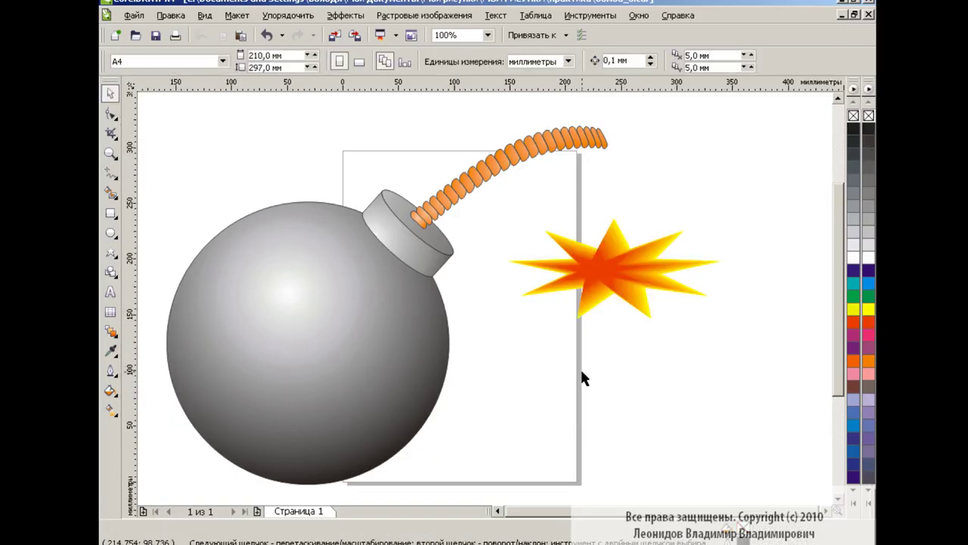
Move the blended star spark up onto the tip of the fuse
click(603, 270)
drag(715, 203, 490, 337)
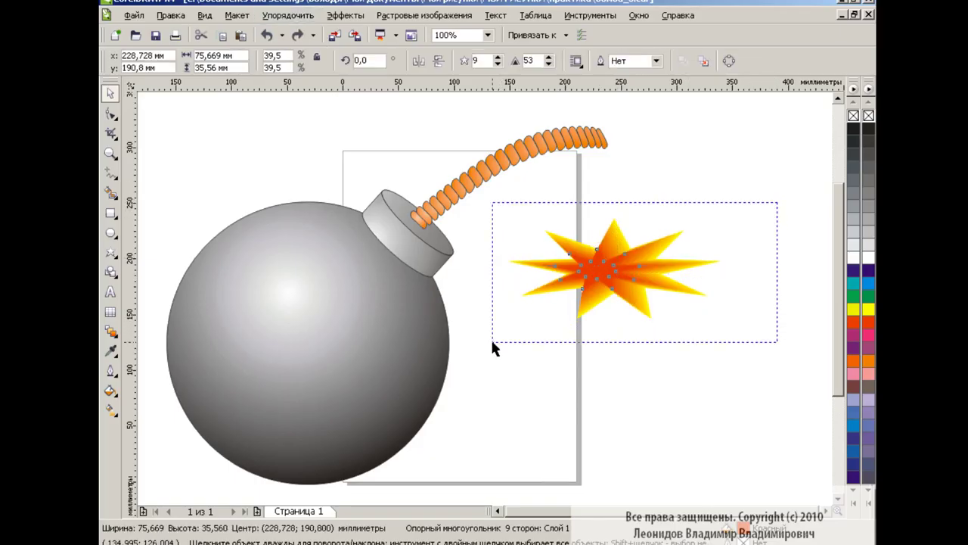
drag(612, 269, 612, 140)
click(639, 266)
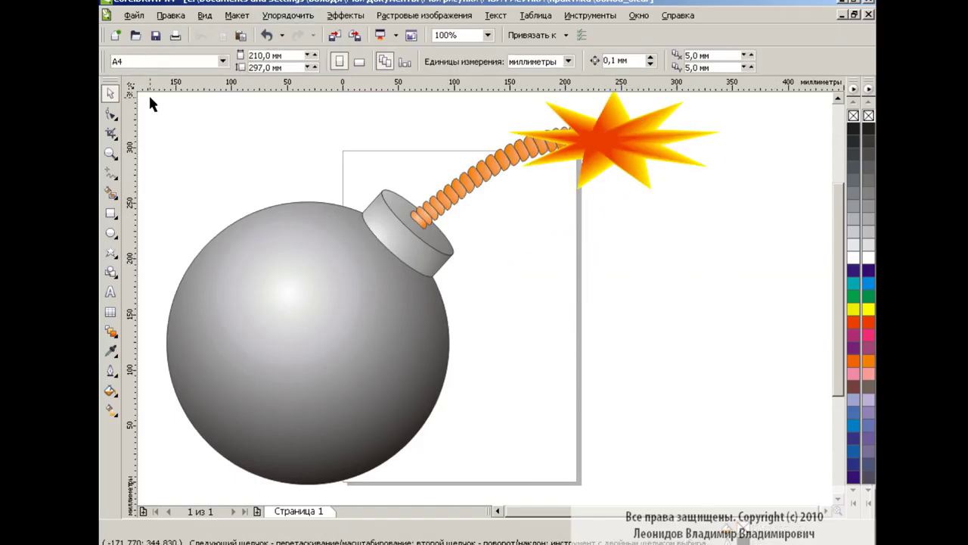
Scale the whole bomb drawing to about 73% and centre it on the page
mouse_move(148, 93)
mouse_down()
mouse_move(328, 251)
mouse_move(752, 472)
mouse_up()
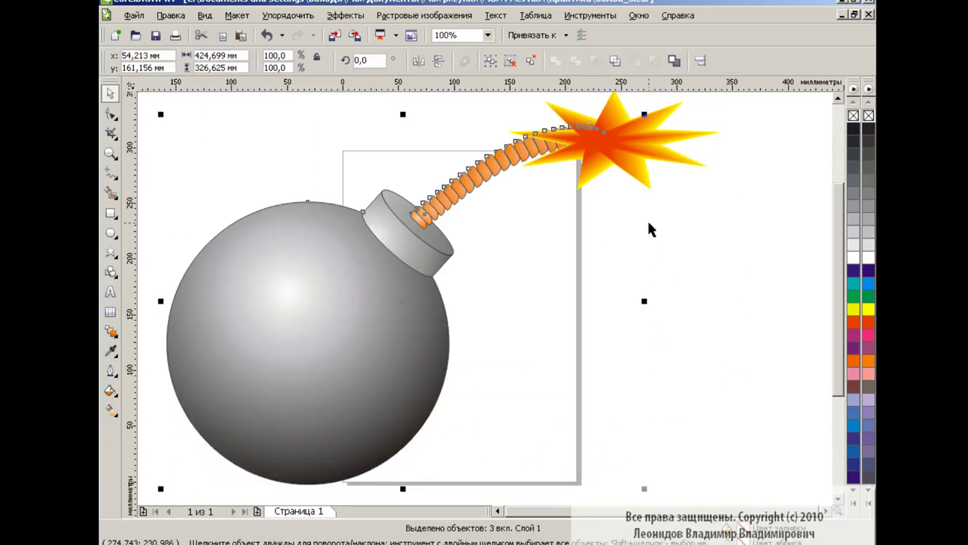
drag(644, 487, 565, 413)
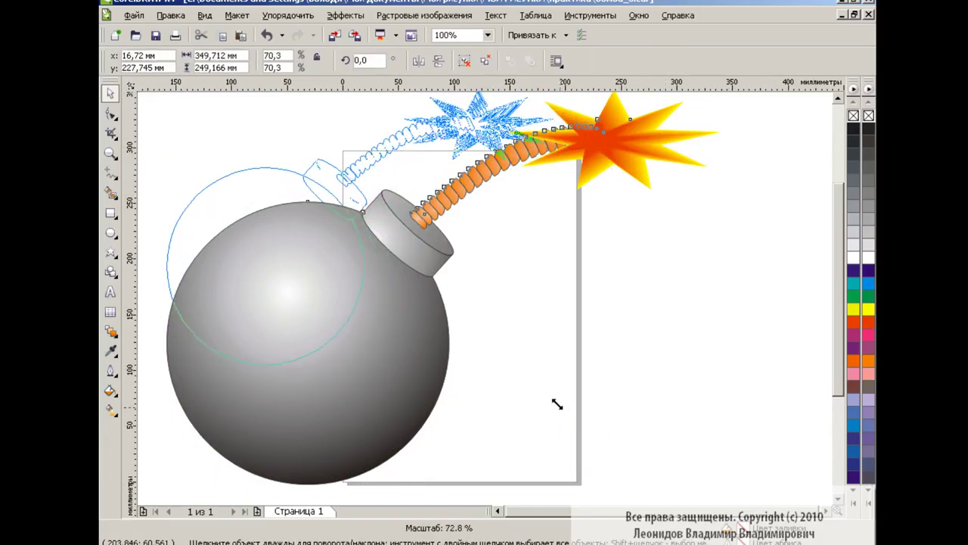
drag(270, 195, 477, 296)
click(696, 355)
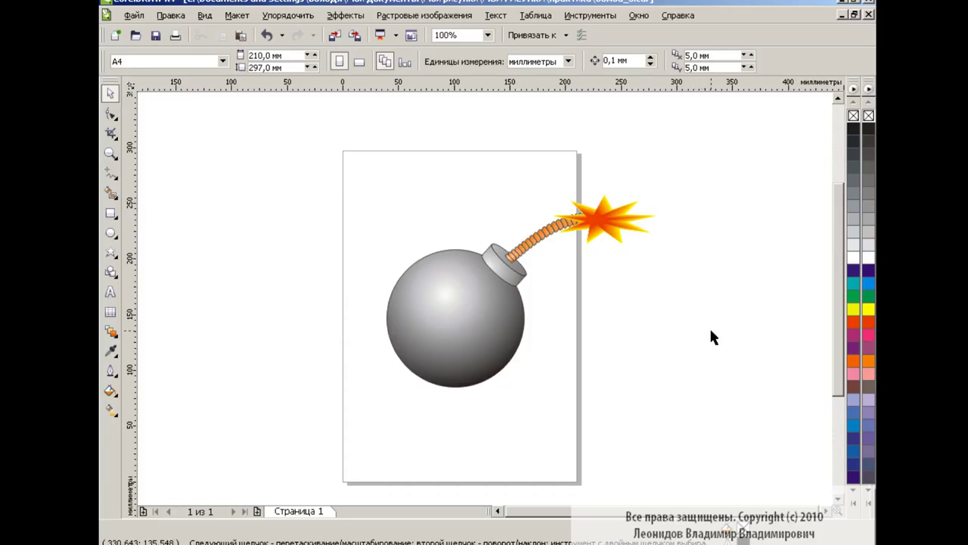
Remove the outline from the bomb's fuse
click(507, 311)
right_click(869, 115)
click(719, 270)
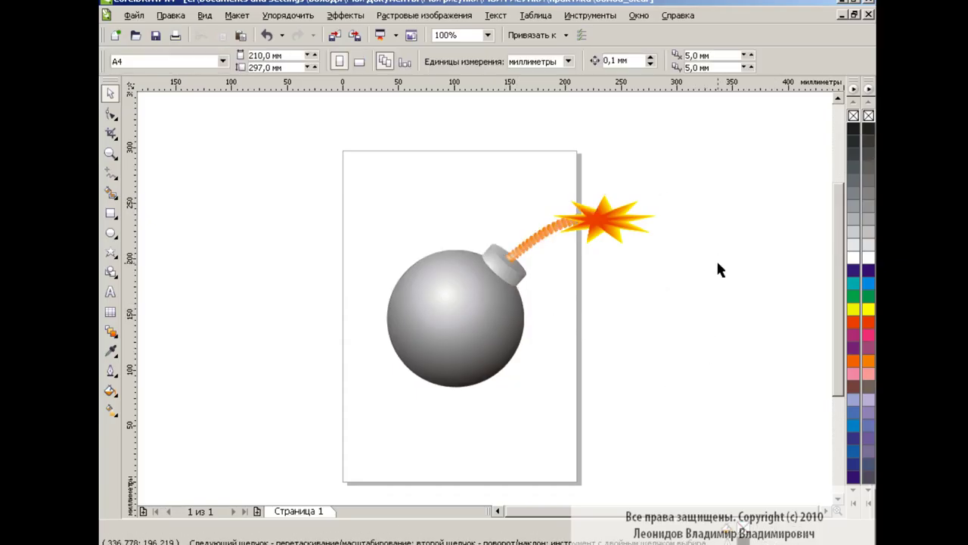